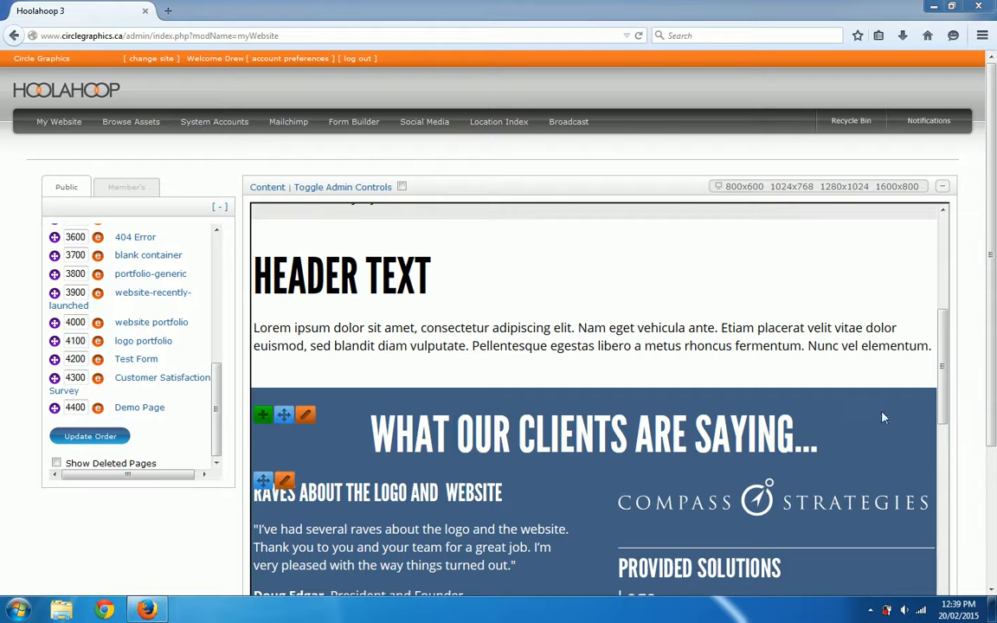
# - Open the website's event management and add a new event category named Meetings
pyautogui.moveTo(445, 297)
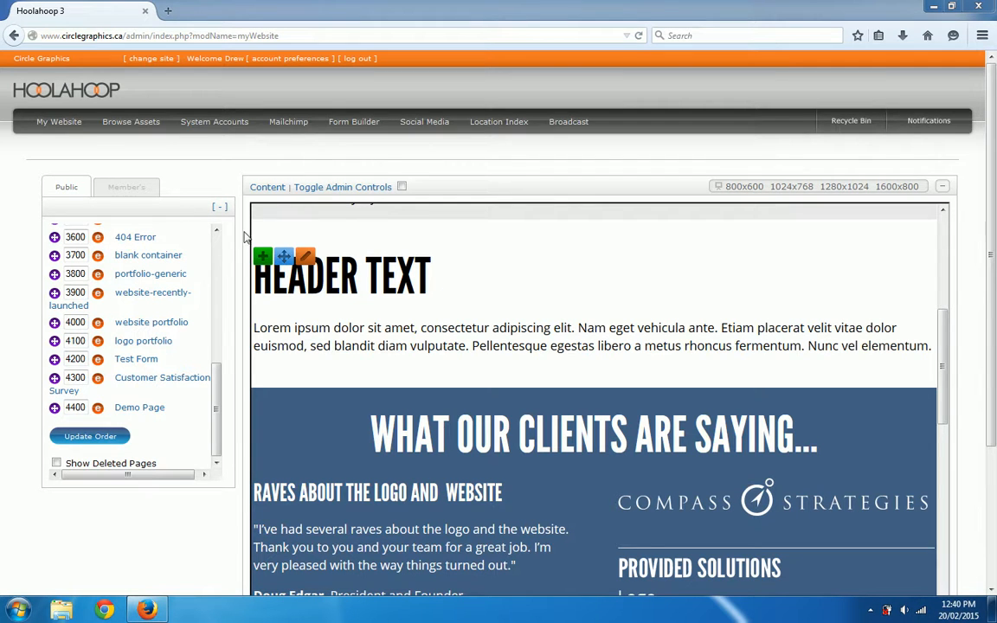
pyautogui.moveTo(58, 121)
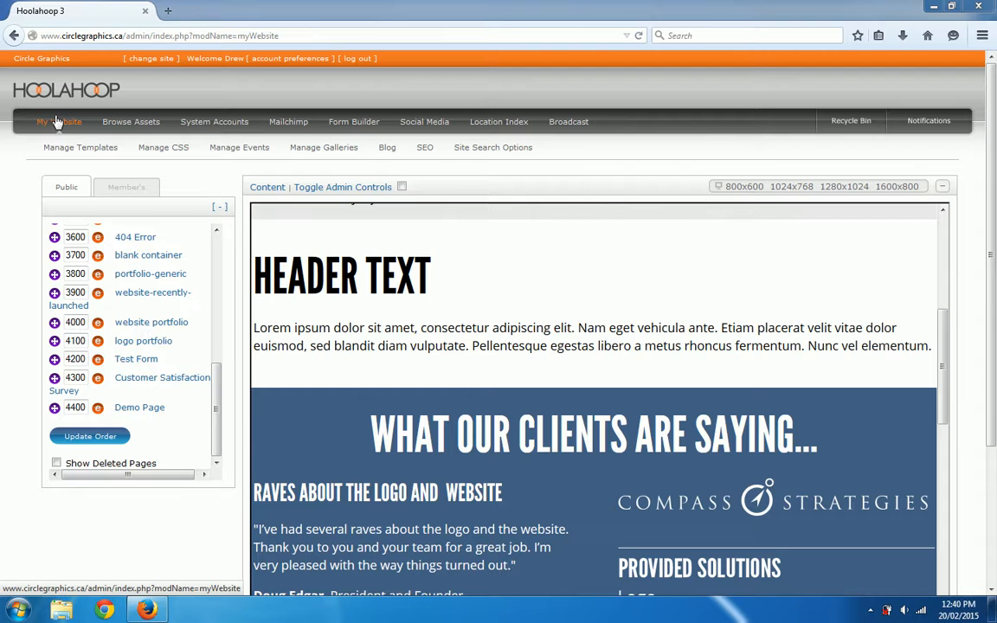
pyautogui.click(231, 153)
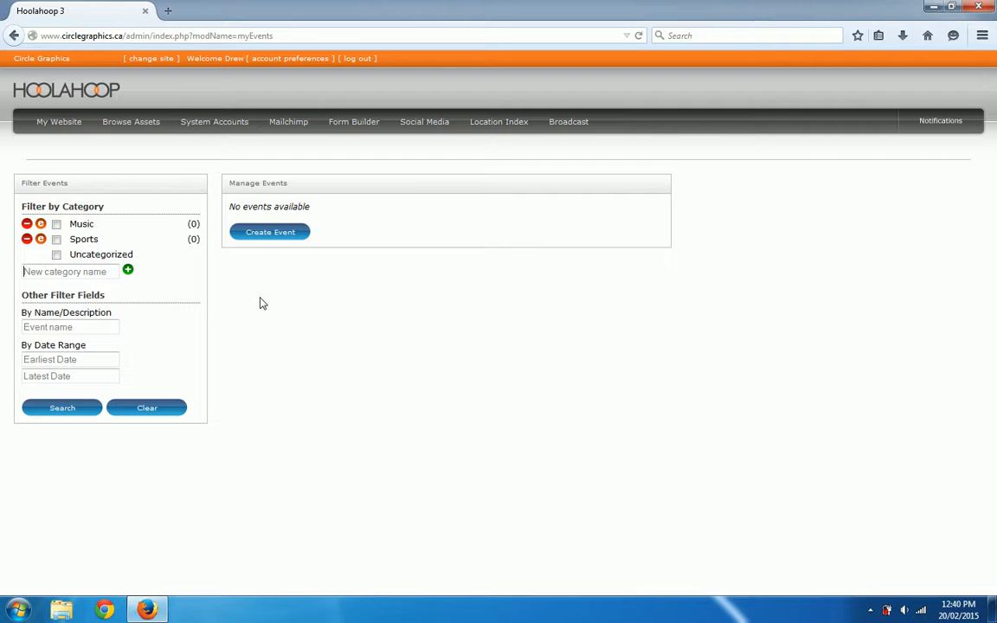
pyautogui.write('Meetings')
pyautogui.click(128, 270)
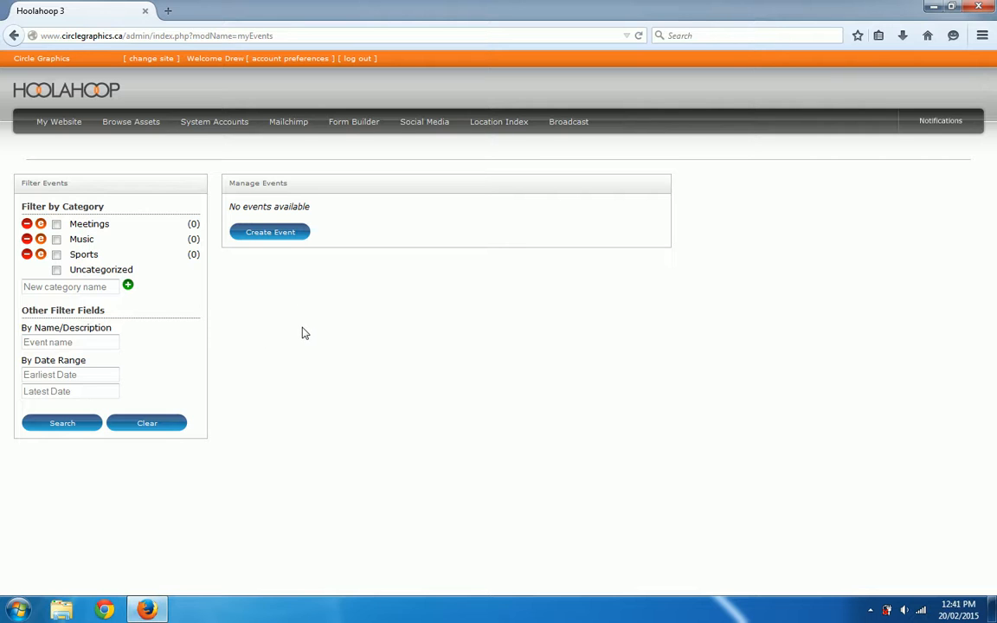
# - Create a new event named Friday Meeting and assign it to the Meetings category
pyautogui.click(268, 241)
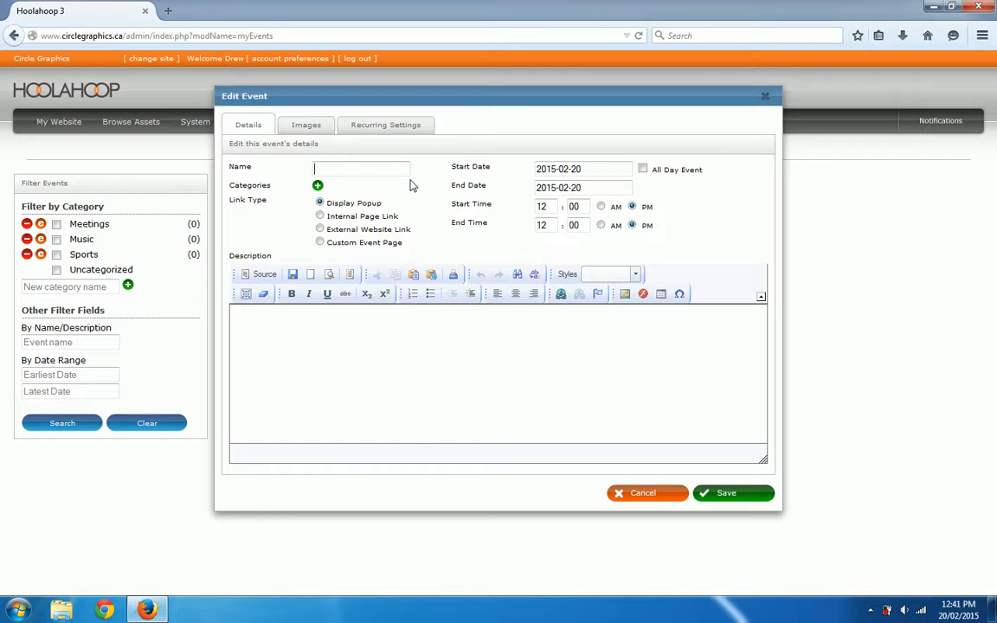
pyautogui.write('Friday Meeting')
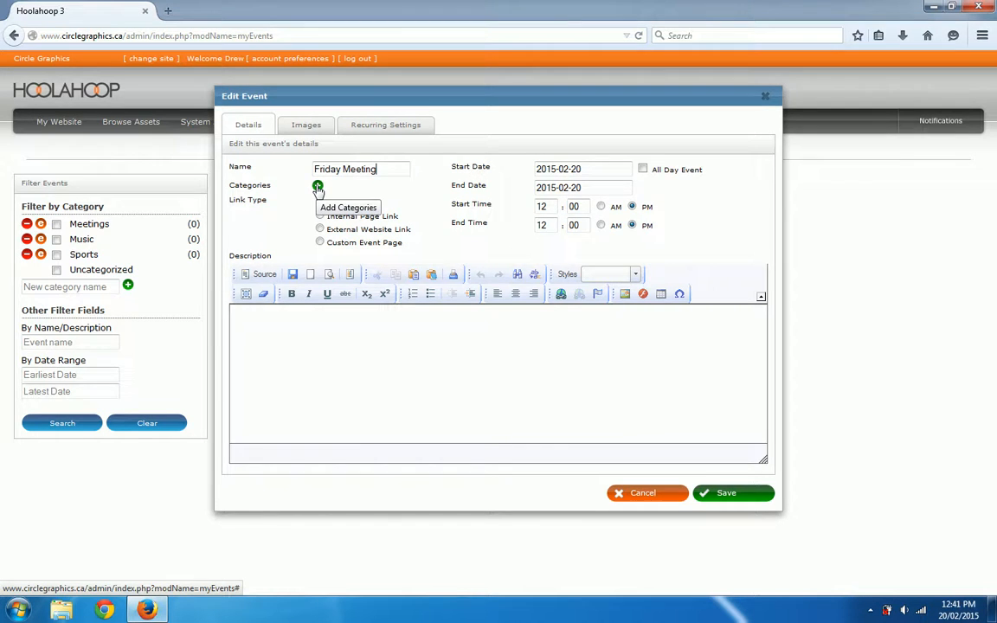
pyautogui.click(318, 187)
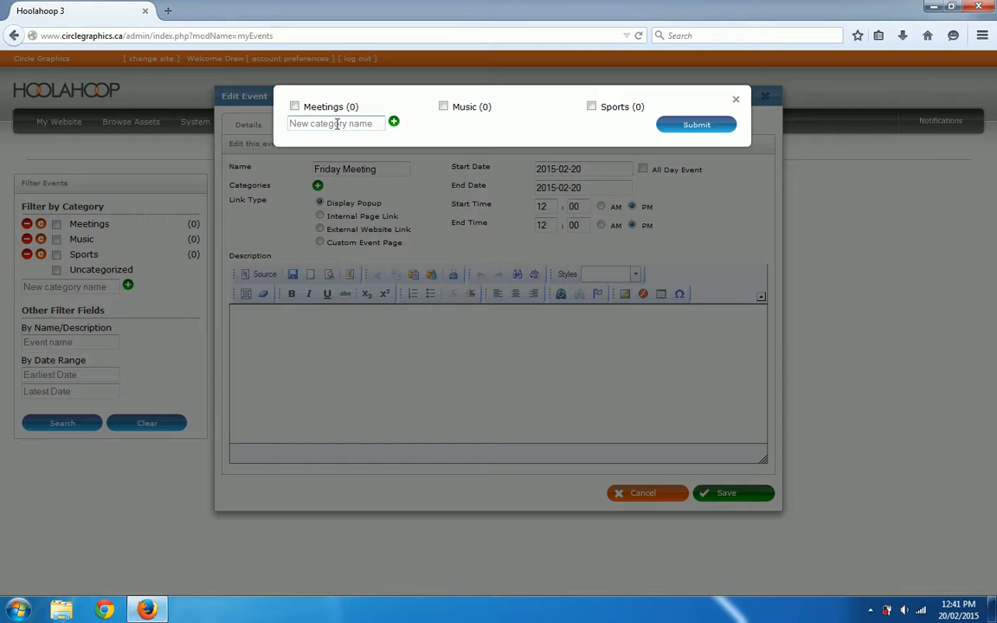
pyautogui.click(294, 106)
pyautogui.click(698, 127)
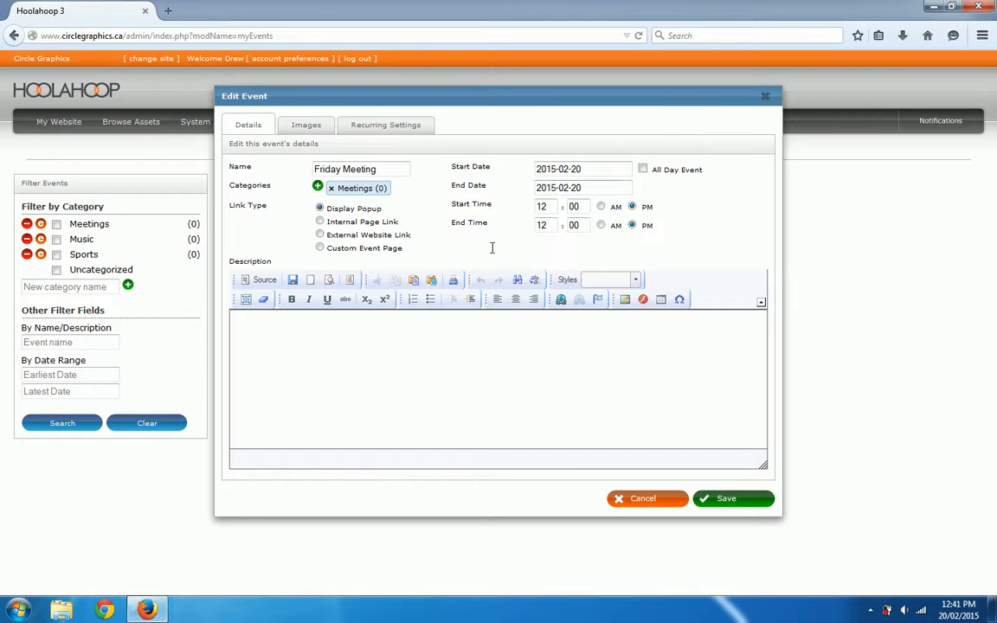
# - Write the event description "The Friday meeting is from 1PM to 2PM. Make sure you are on time!"
pyautogui.click(418, 326)
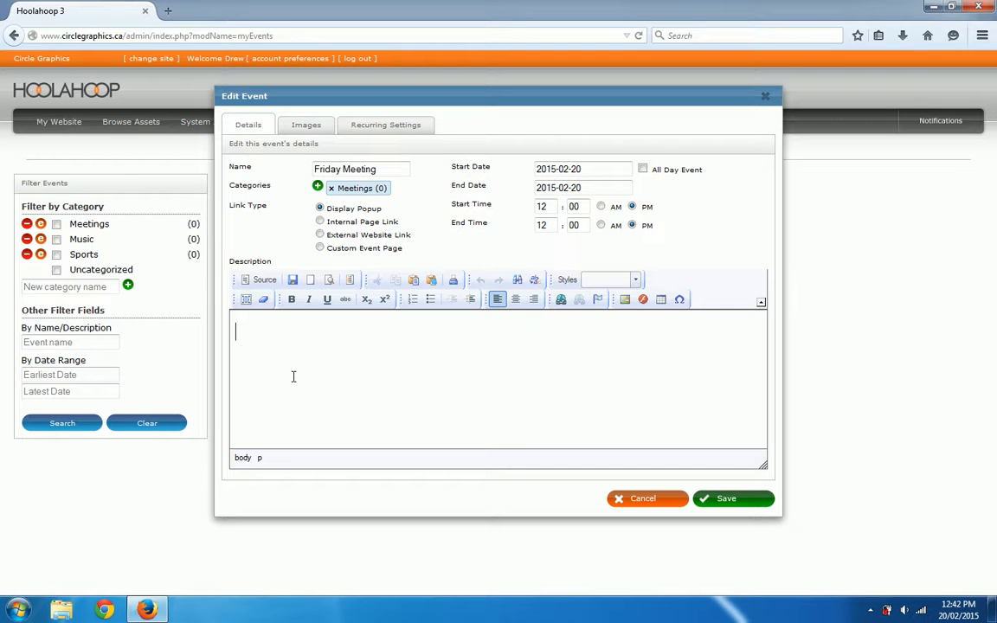
pyautogui.write('The frida')
pyautogui.press('BackSpace')
pyautogui.press('BackSpace')
pyautogui.press('BackSpace')
pyautogui.press('BackSpace')
pyautogui.press('BackSpace')
pyautogui.write('Friday meeting is')
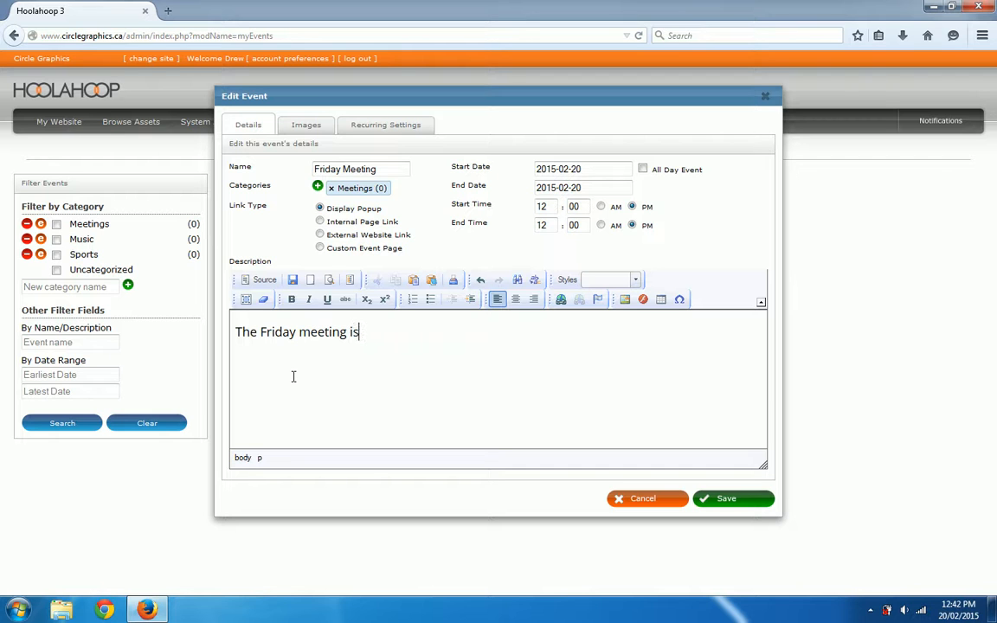
pyautogui.write(' from 1PM to 2PM')
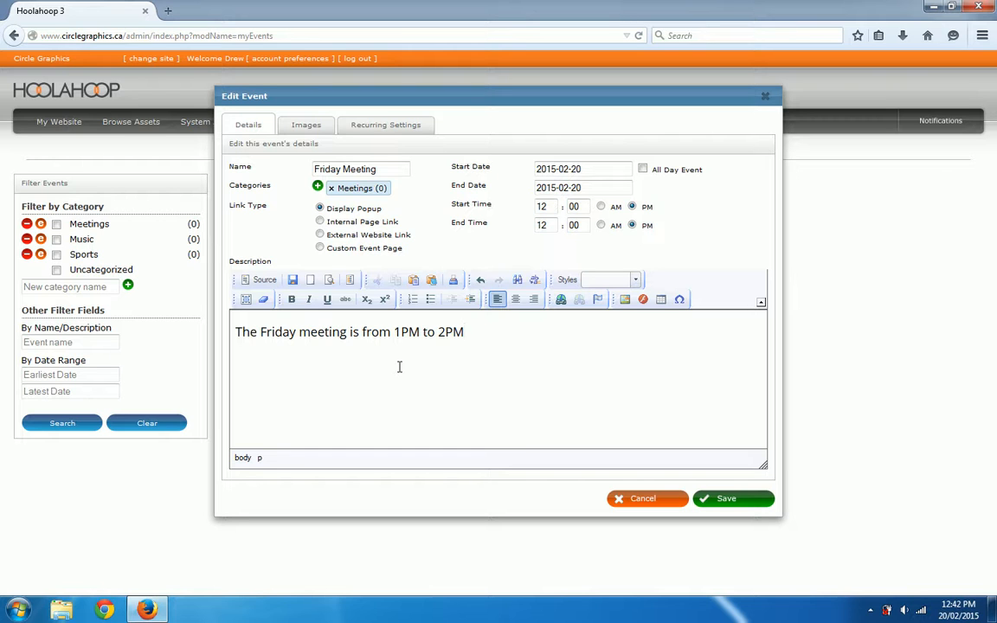
pyautogui.write('. Make sure you ar')
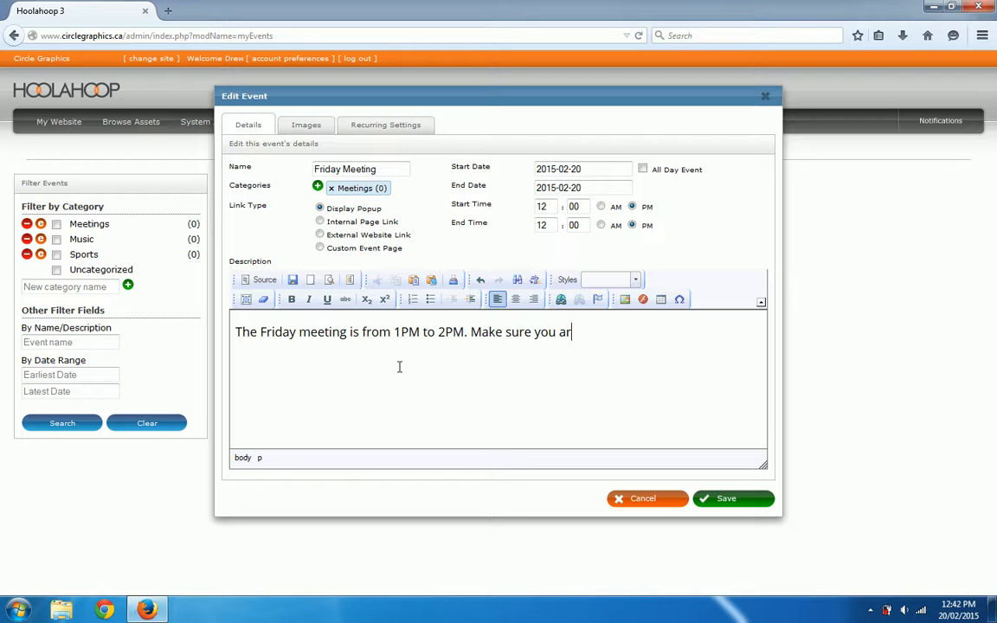
pyautogui.write('e on time!')
# - Schedule the event on 2015-02-20 from 1:00 PM to 2:00 PM and save it
pyautogui.click(566, 167)
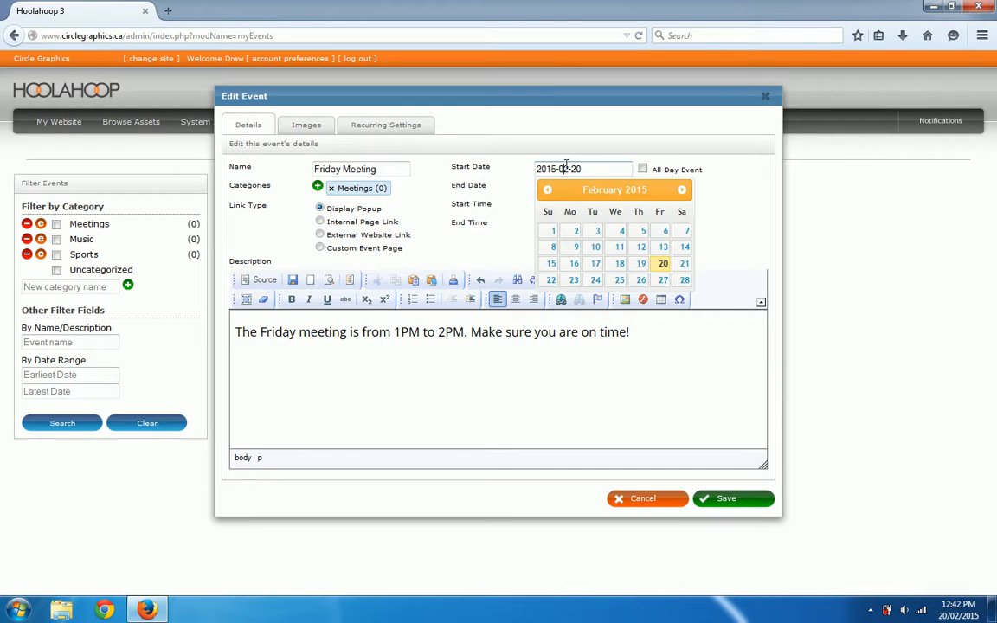
pyautogui.click(660, 266)
pyautogui.click(539, 187)
pyautogui.click(663, 286)
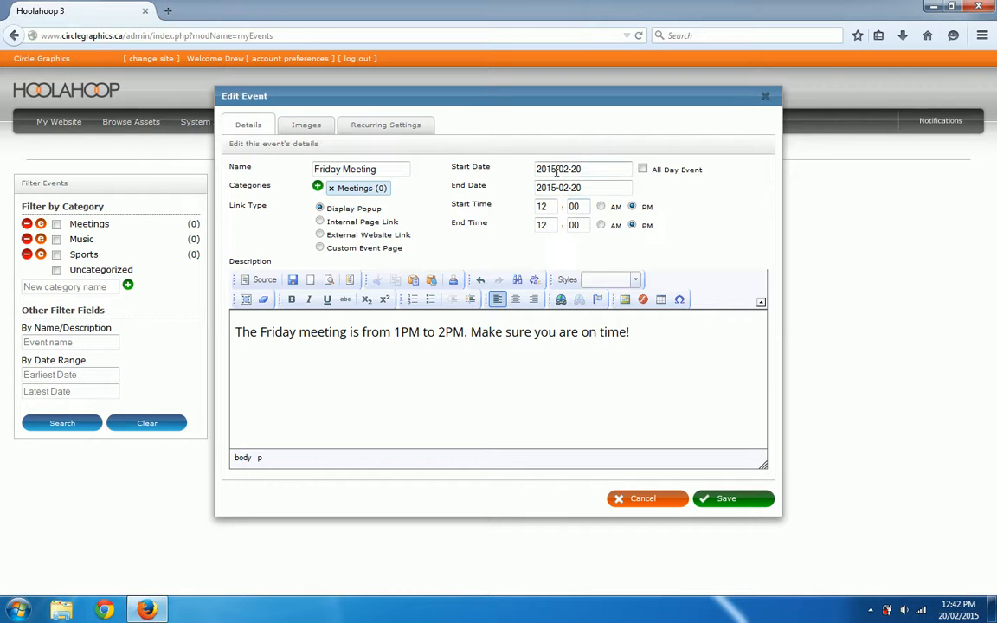
pyautogui.doubleClick(552, 206)
pyautogui.write('1')
pyautogui.moveTo(555, 225); pyautogui.dragTo(490, 229)
pyautogui.write('2')
pyautogui.click(723, 500)
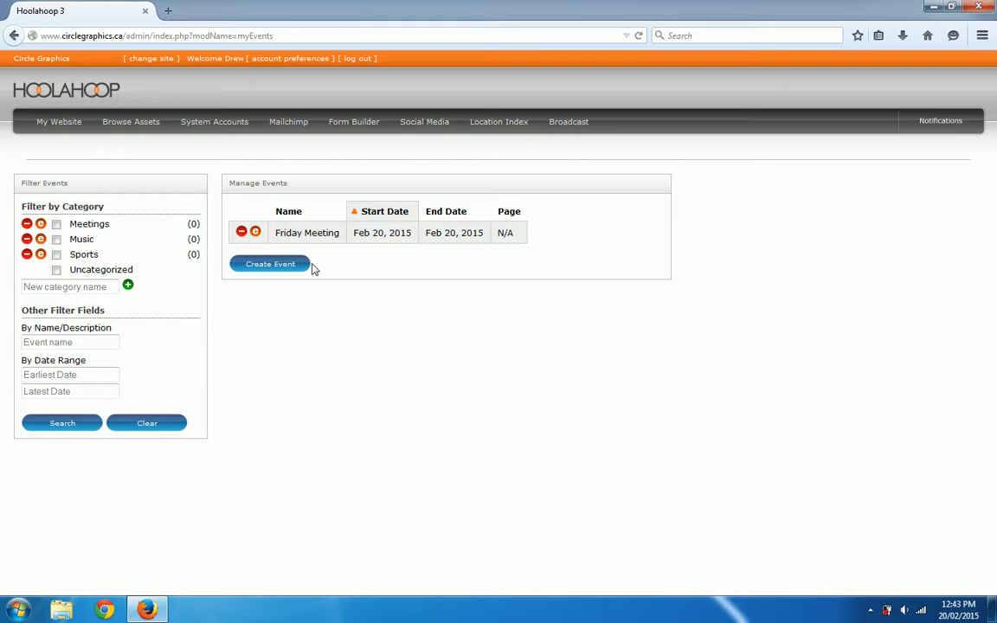
# - Open the Demo Page in the website editor and add calendar content to the Header Text section
pyautogui.moveTo(61, 128)
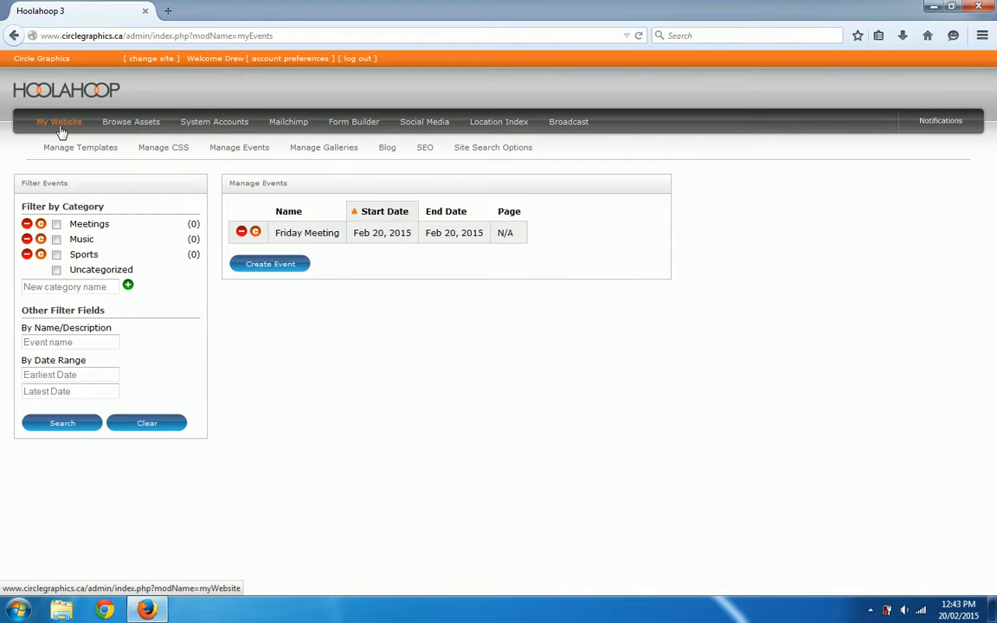
pyautogui.click(58, 125)
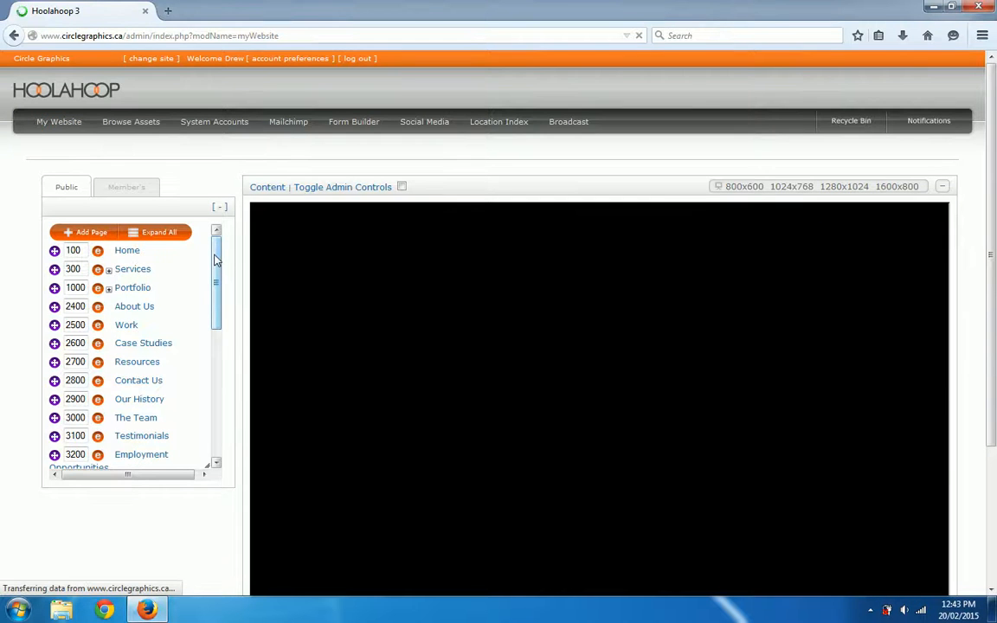
pyautogui.scroll(-10, 195, 329)
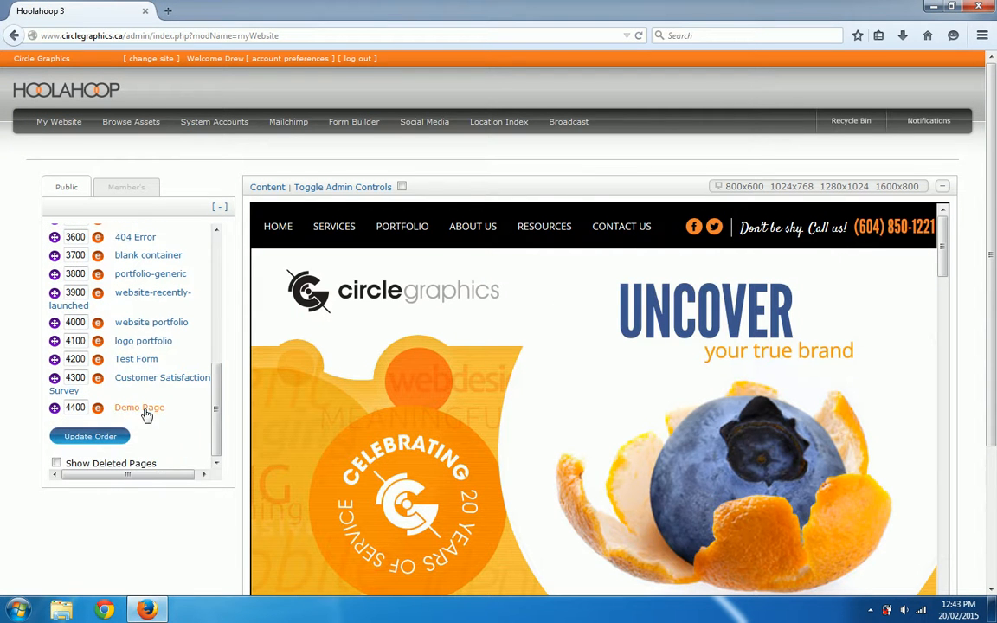
pyautogui.click(127, 410)
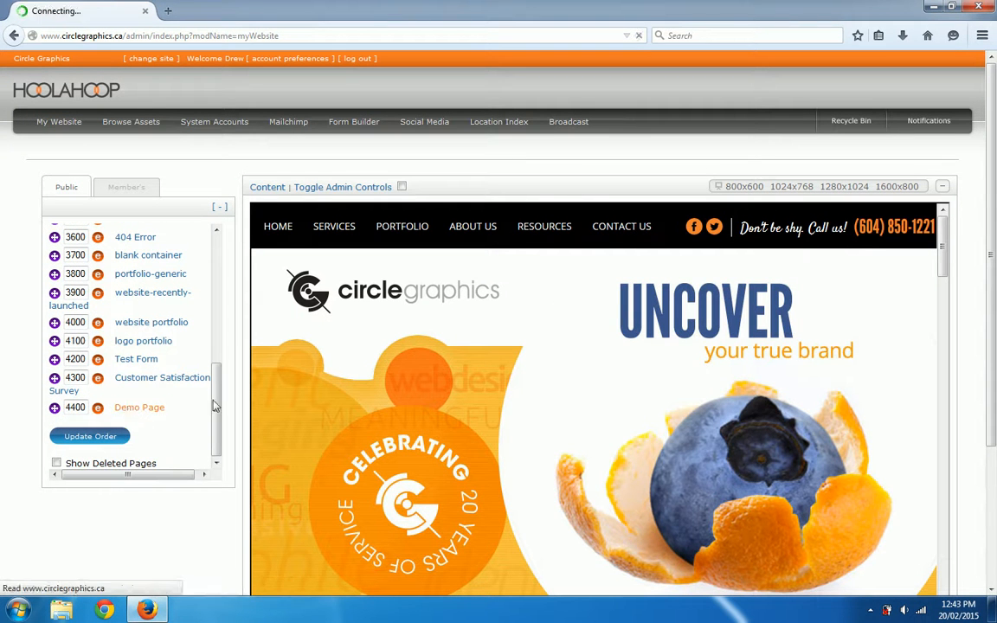
pyautogui.scroll(-5, 397, 357)
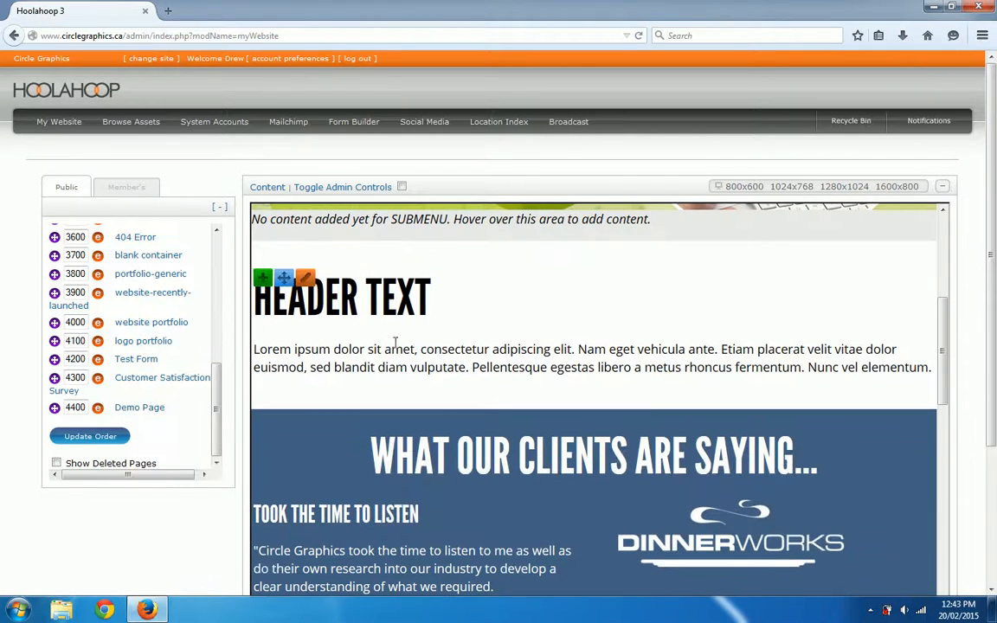
pyautogui.click(262, 280)
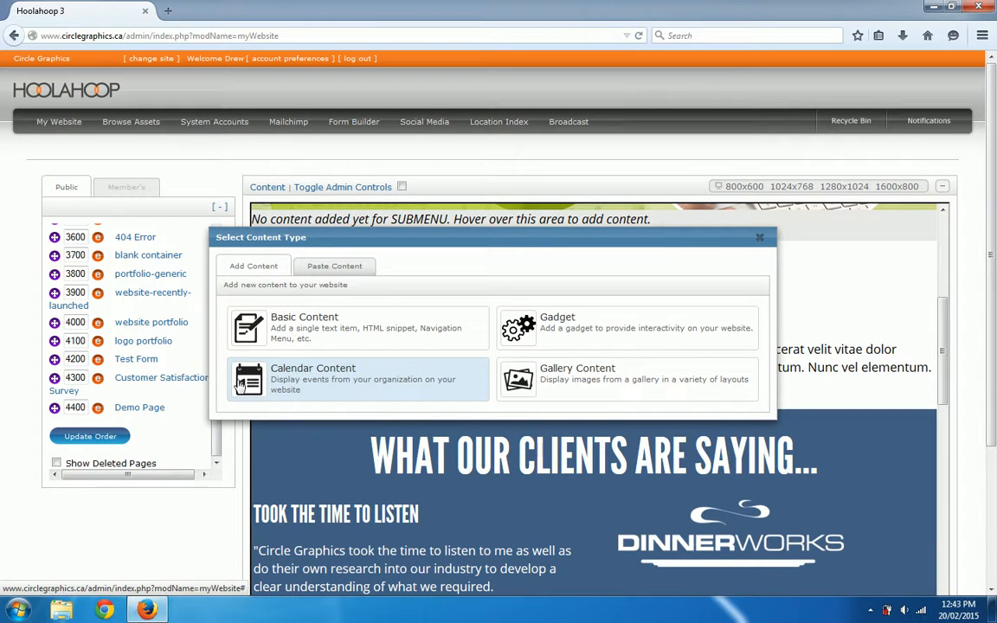
pyautogui.click(355, 374)
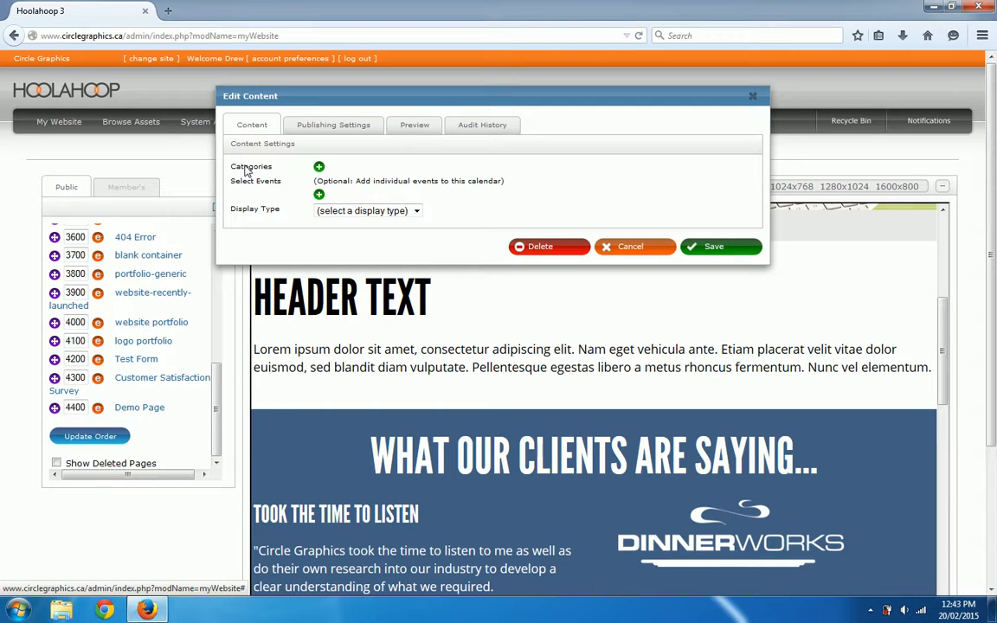
# - Assign the Meetings, Music and Sports categories to the calendar content
pyautogui.click(320, 167)
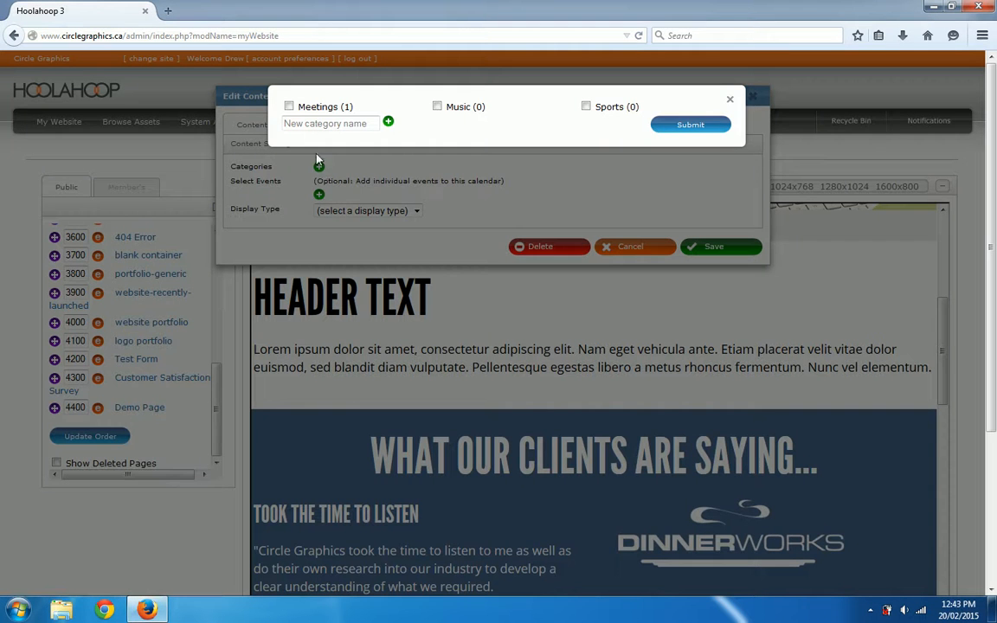
pyautogui.click(289, 108)
pyautogui.click(437, 106)
pyautogui.click(586, 108)
pyautogui.click(680, 127)
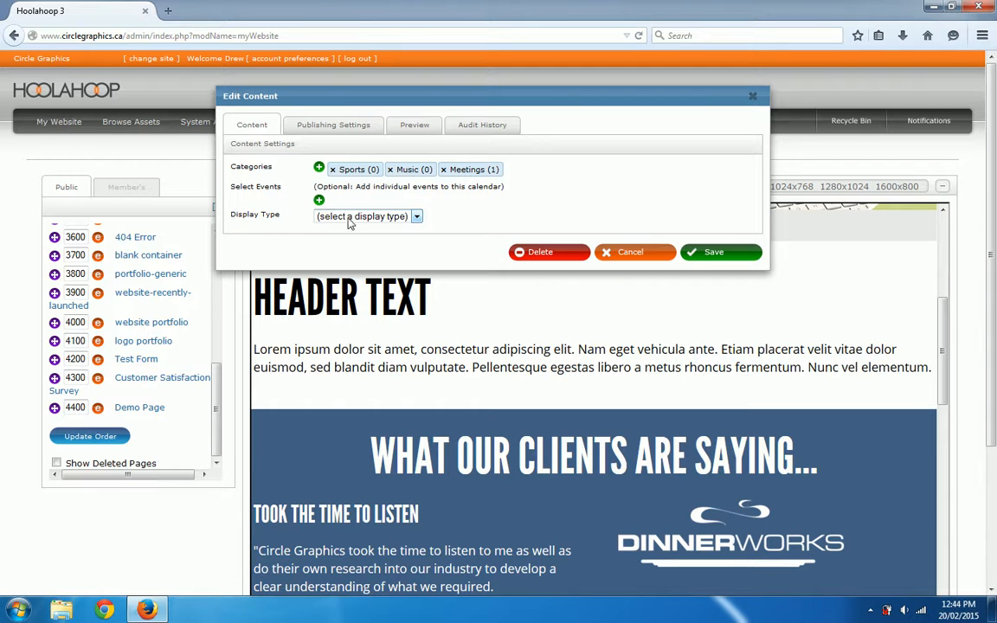
# - Set the calendar content's display type to Event Calendar View and save it
pyautogui.click(350, 218)
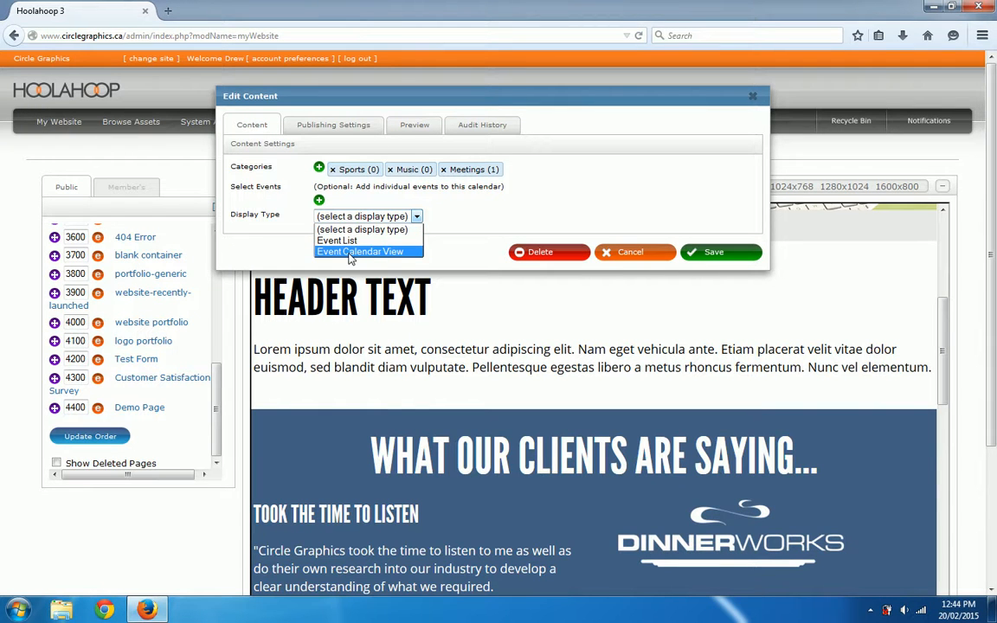
pyautogui.click(350, 252)
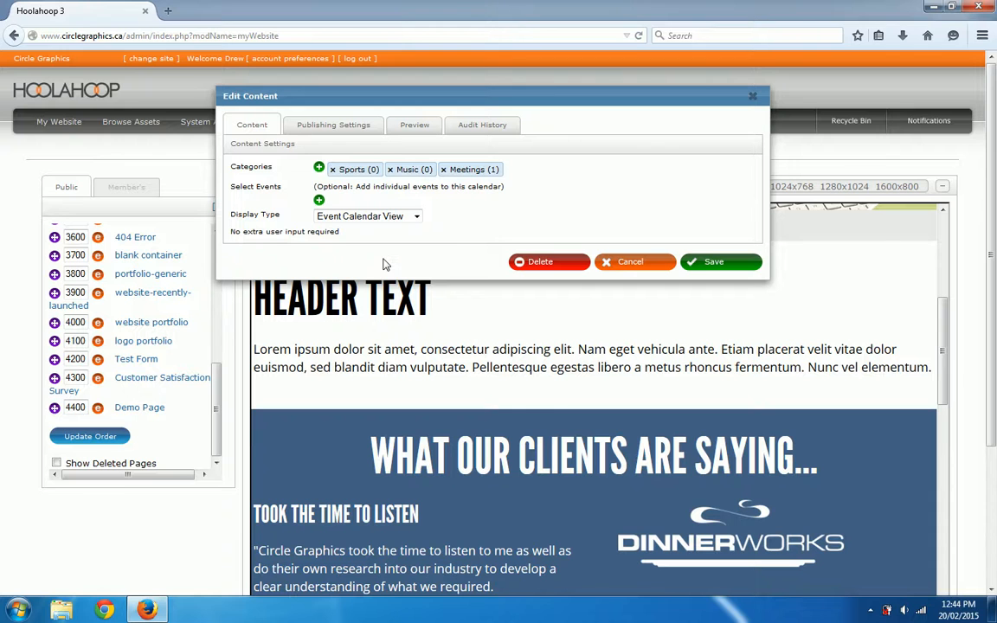
pyautogui.click(710, 264)
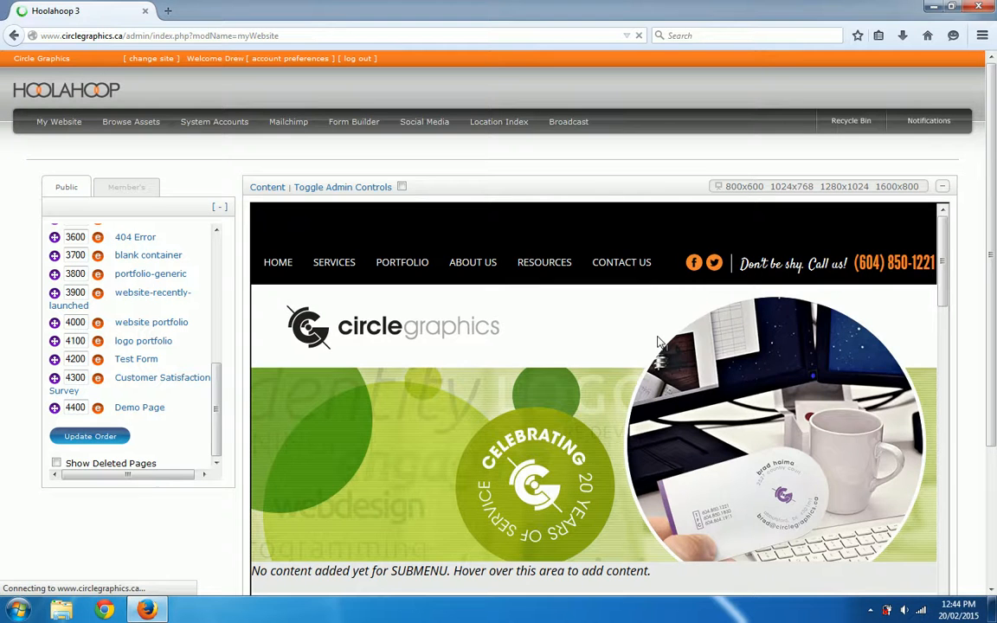
# - Check the calendar on the Demo Page, viewing the Friday Meeting event's details popup and closing it
pyautogui.scroll(-10, 658, 342)
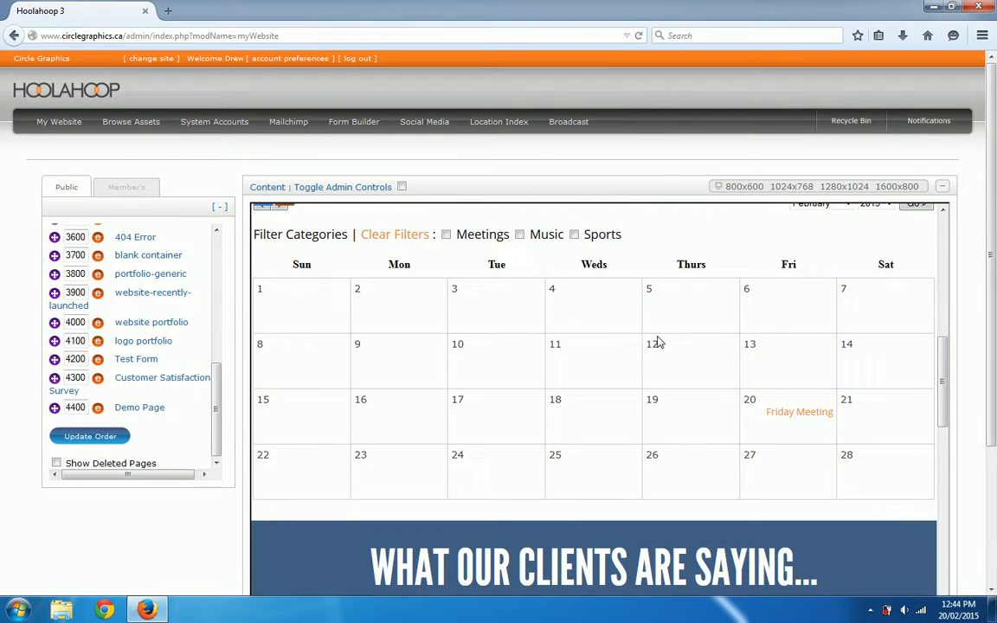
pyautogui.scroll(2, 657, 342)
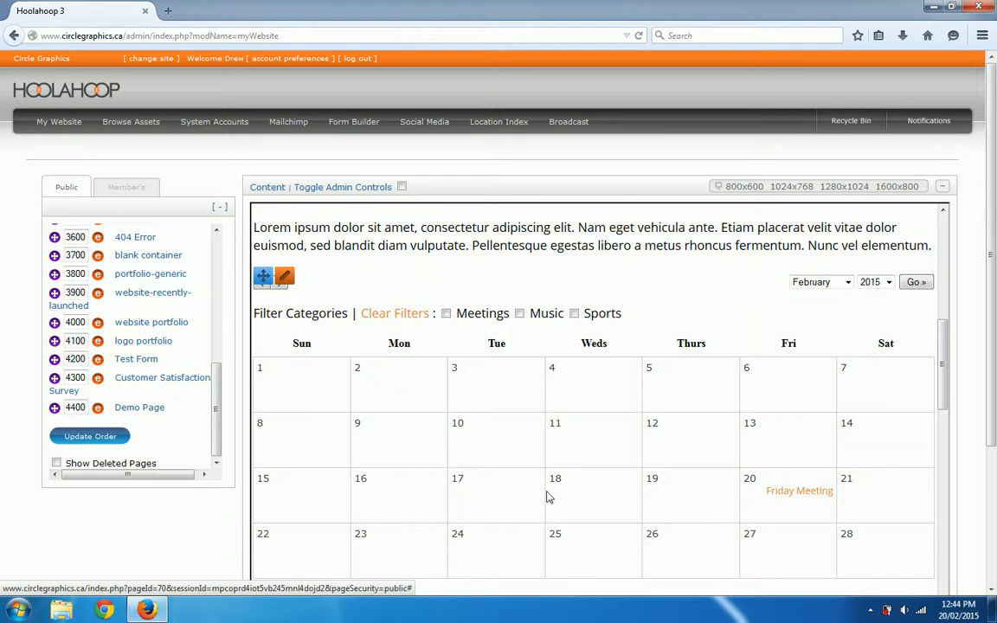
pyautogui.scroll(-2, 708, 456)
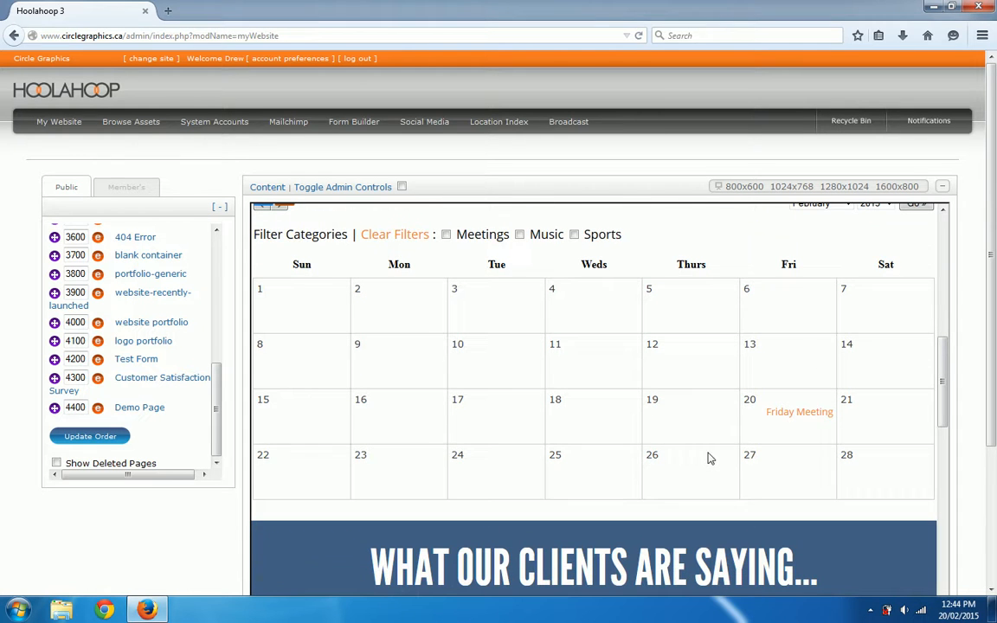
pyautogui.click(791, 416)
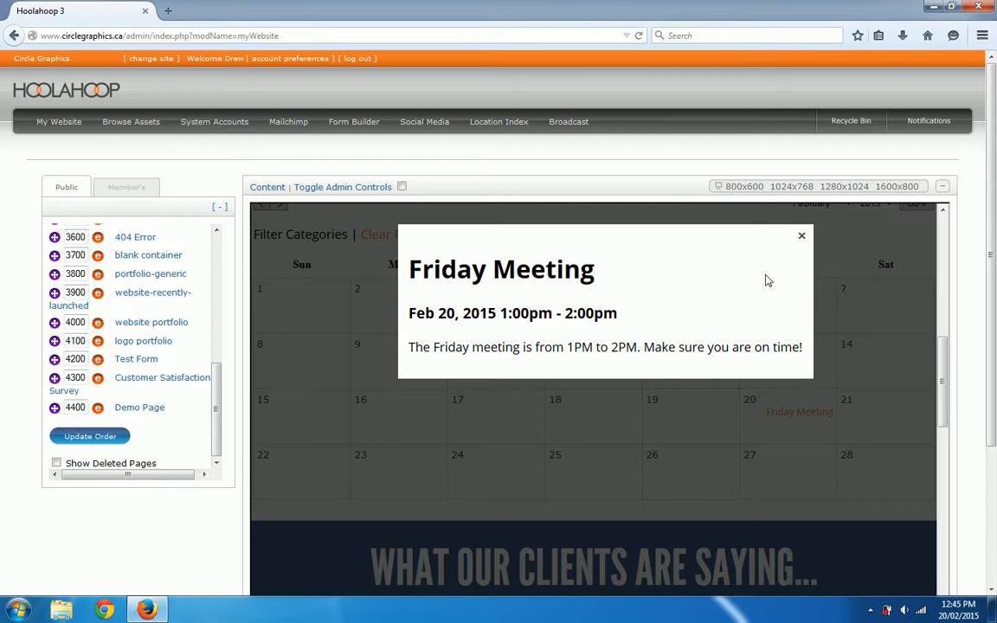
pyautogui.click(802, 240)
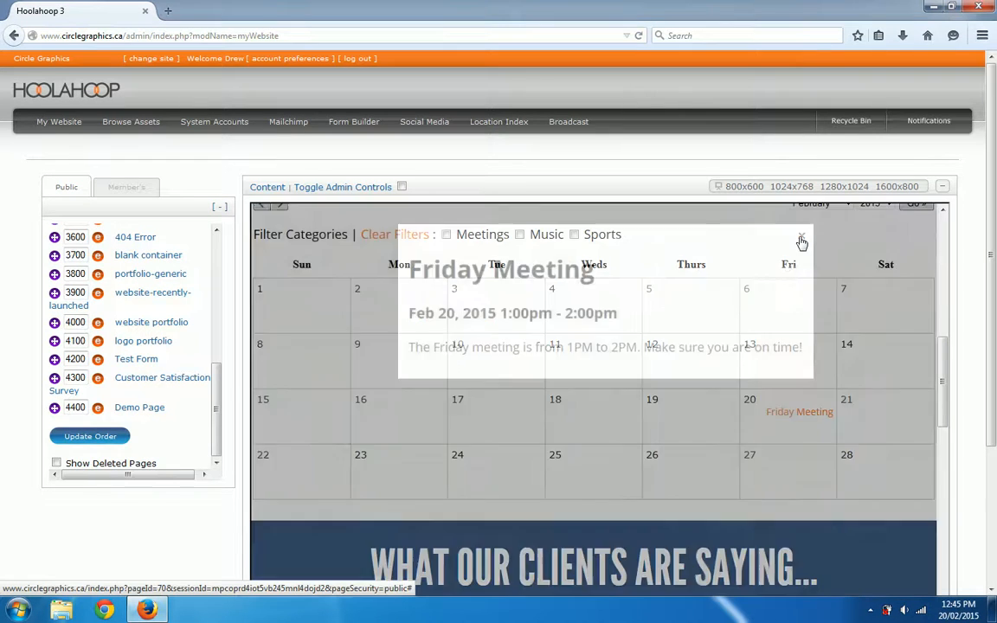
# - Open the Friday Meeting event from the event manager and add a Weekly recurring rule repeating every 1 week on Friday
pyautogui.moveTo(49, 126)
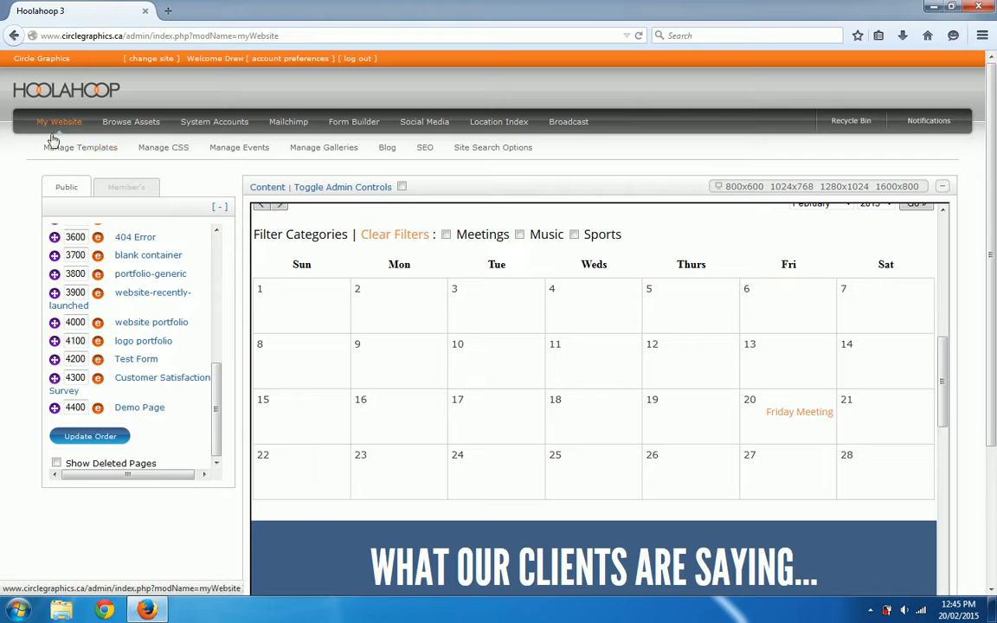
pyautogui.click(234, 154)
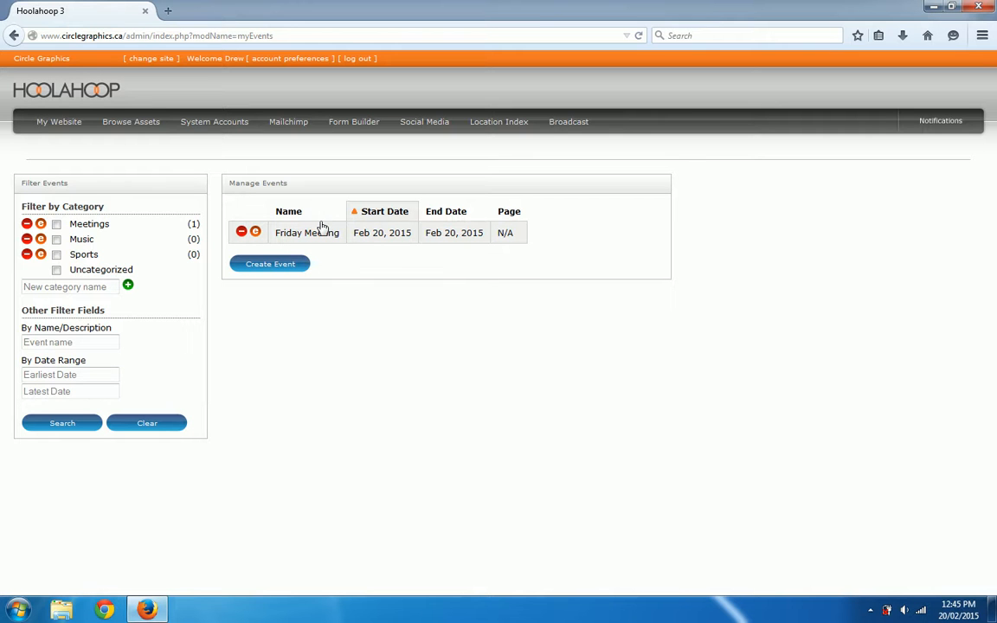
pyautogui.click(255, 233)
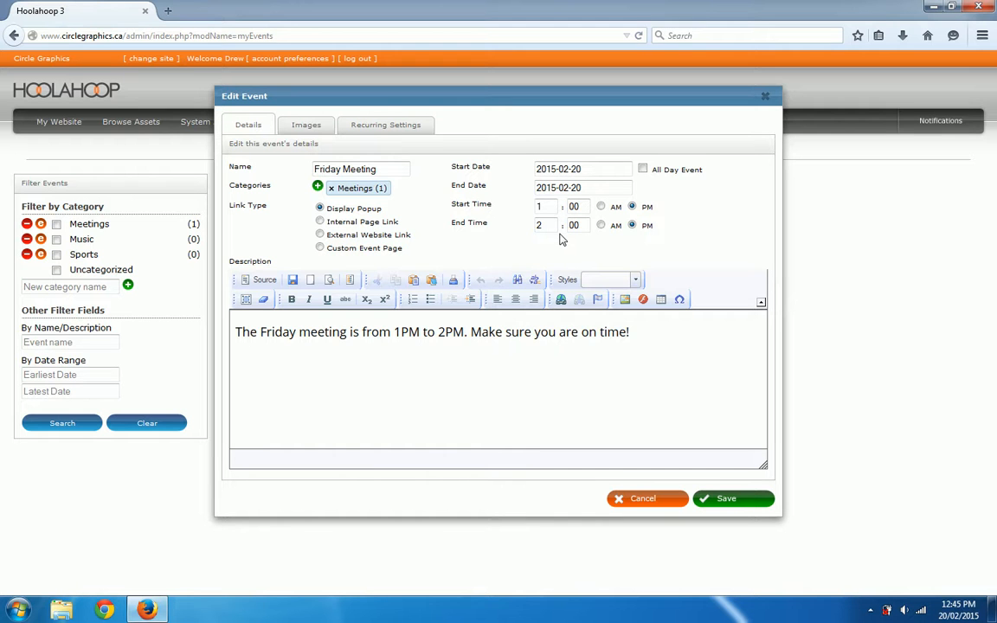
pyautogui.click(390, 127)
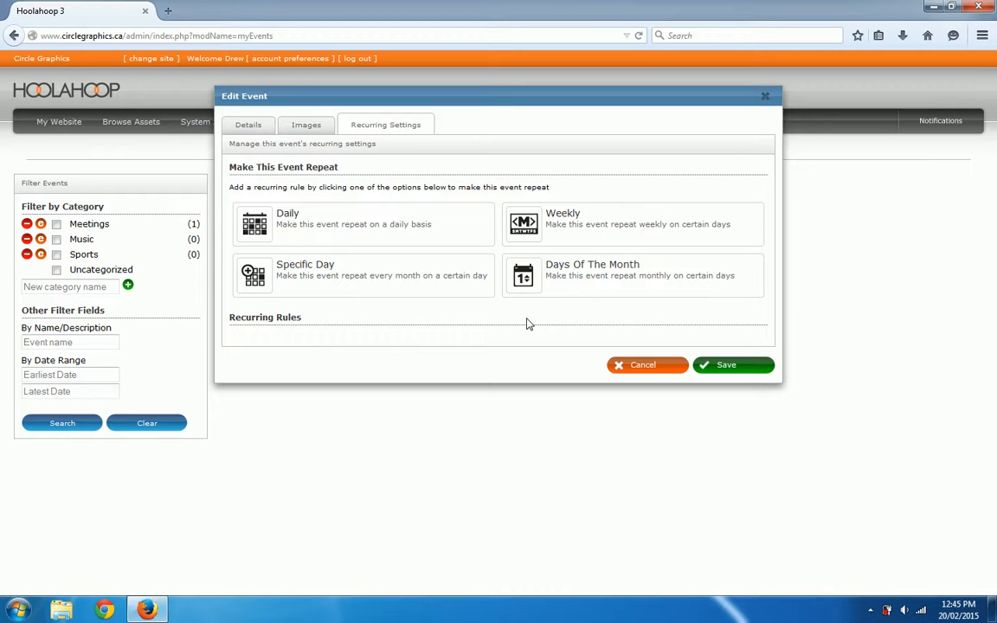
pyautogui.click(573, 236)
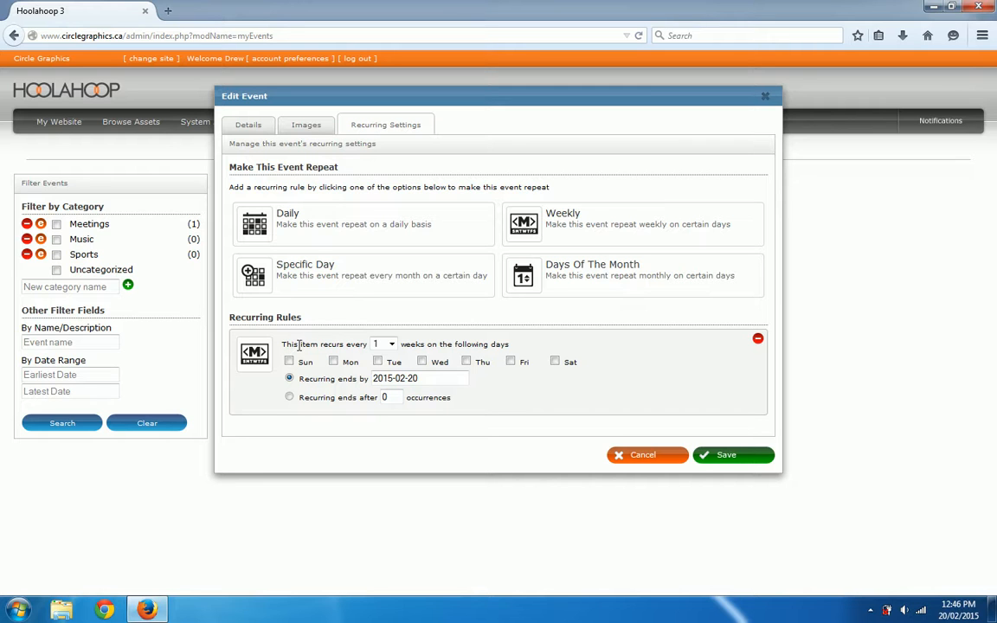
pyautogui.click(390, 346)
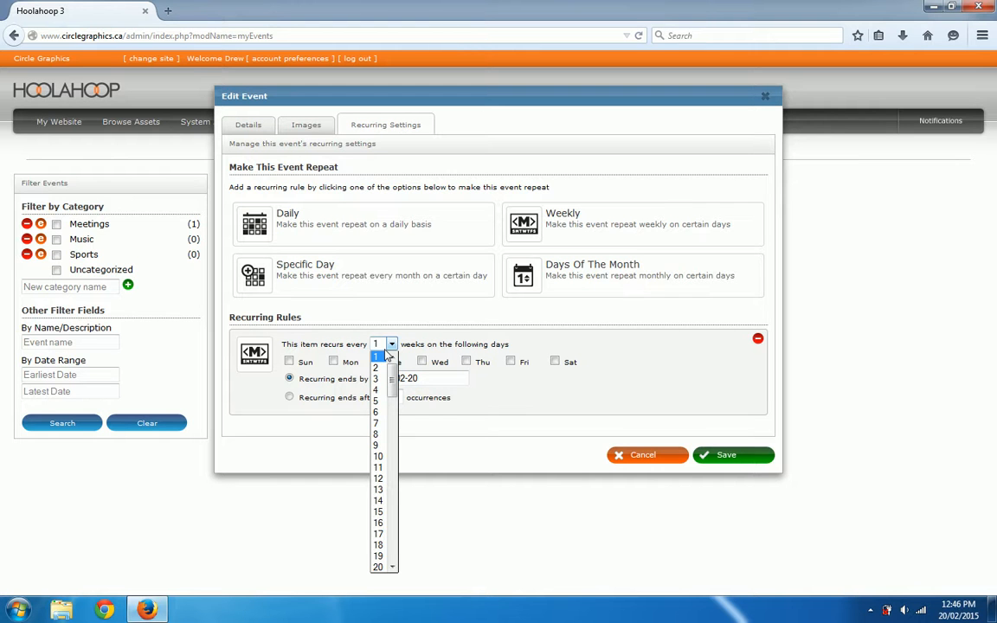
pyautogui.click(385, 354)
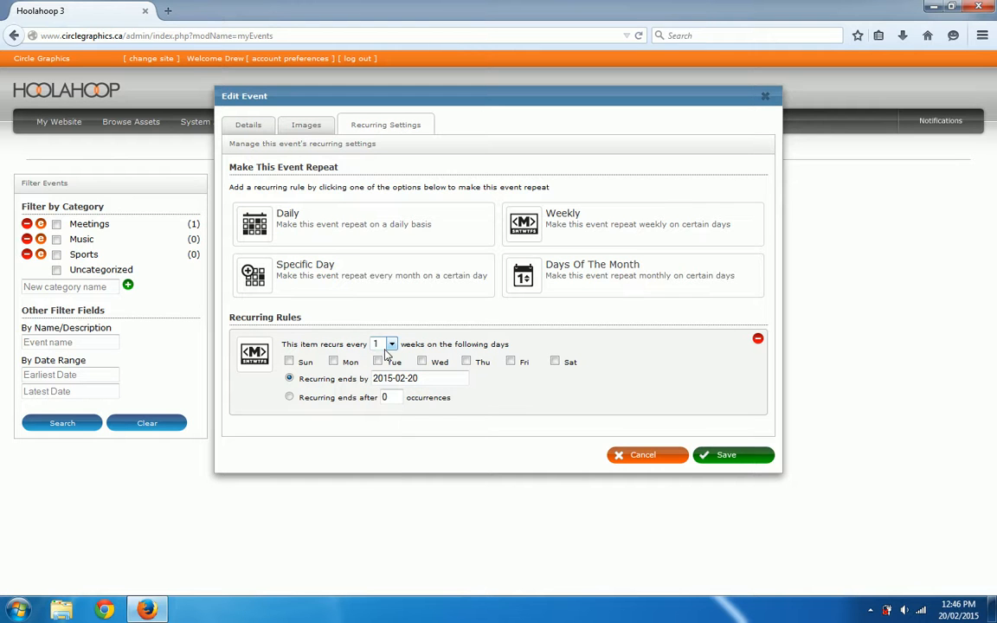
pyautogui.click(511, 363)
# - Set the weekly rule's recurring end date to 2015-12-31 and save the event
pyautogui.click(394, 378)
pyautogui.click(518, 399)
pyautogui.click(517, 399)
pyautogui.click(518, 399)
pyautogui.click(518, 399)
pyautogui.click(518, 399)
pyautogui.click(518, 400)
pyautogui.click(518, 399)
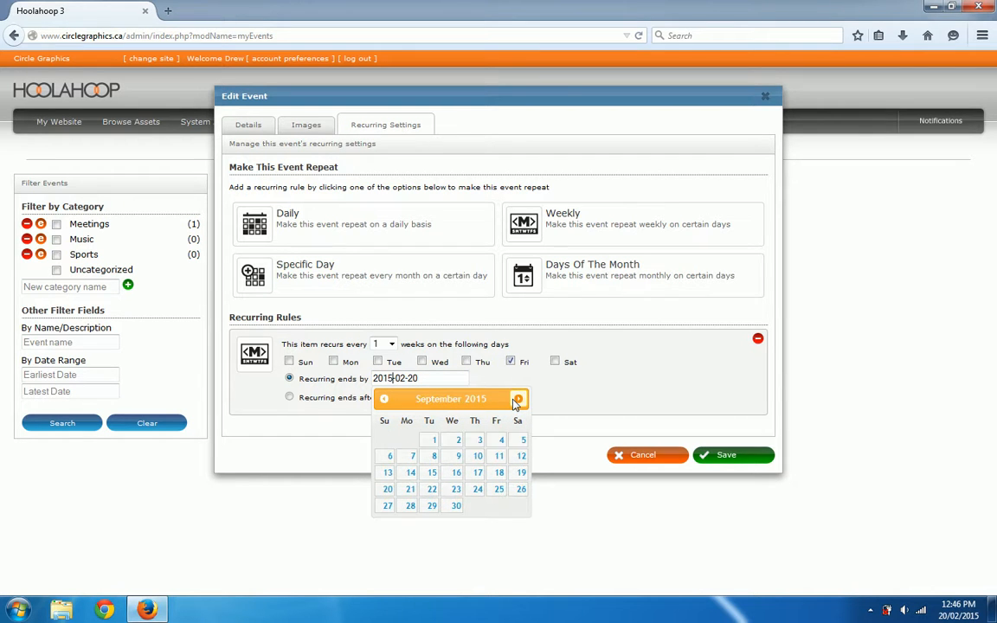
pyautogui.click(518, 399)
pyautogui.click(518, 399)
pyautogui.click(518, 399)
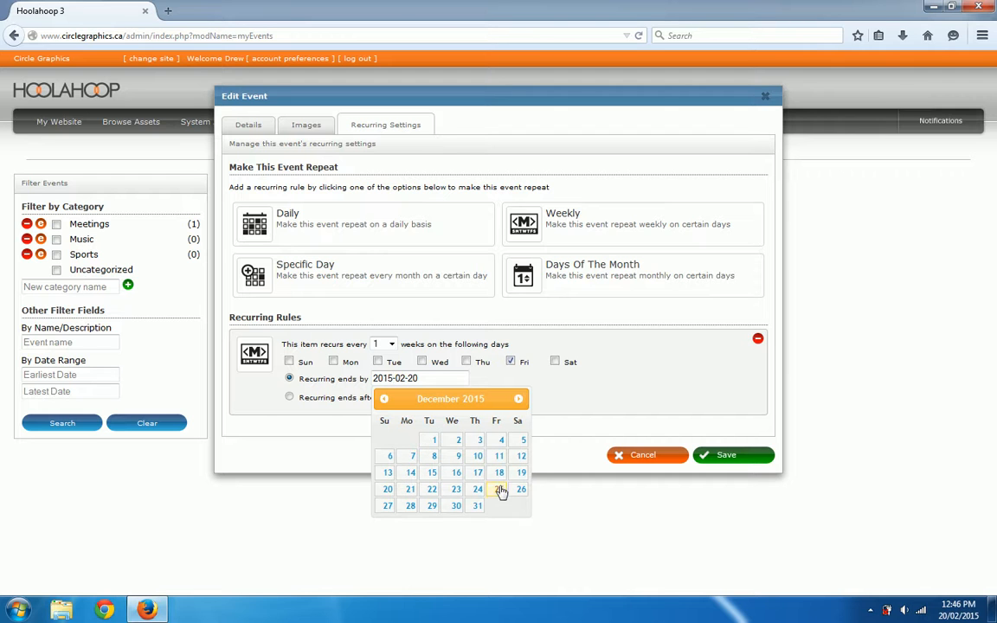
pyautogui.click(477, 506)
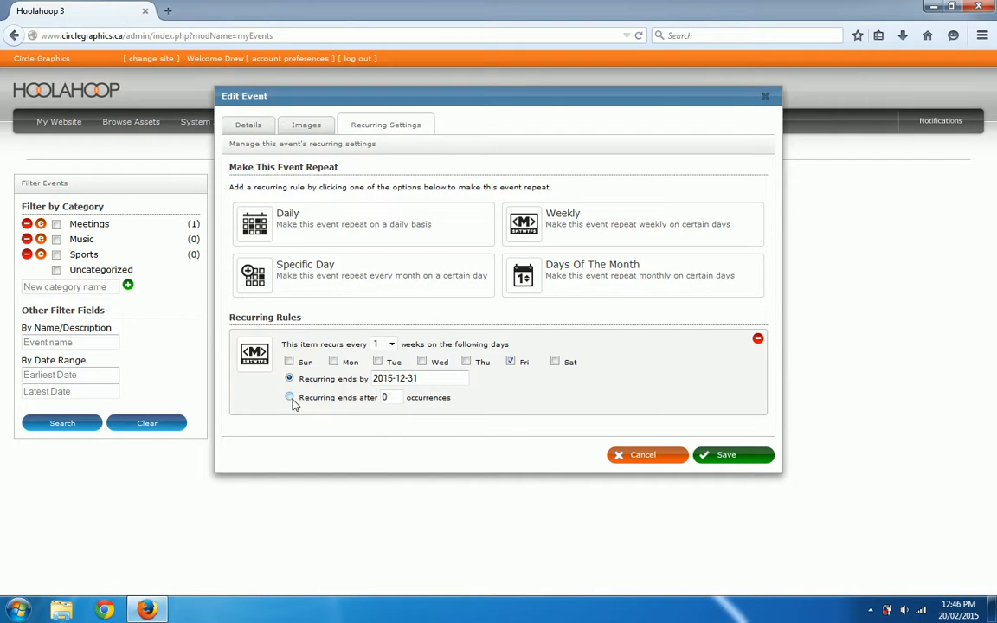
pyautogui.click(718, 455)
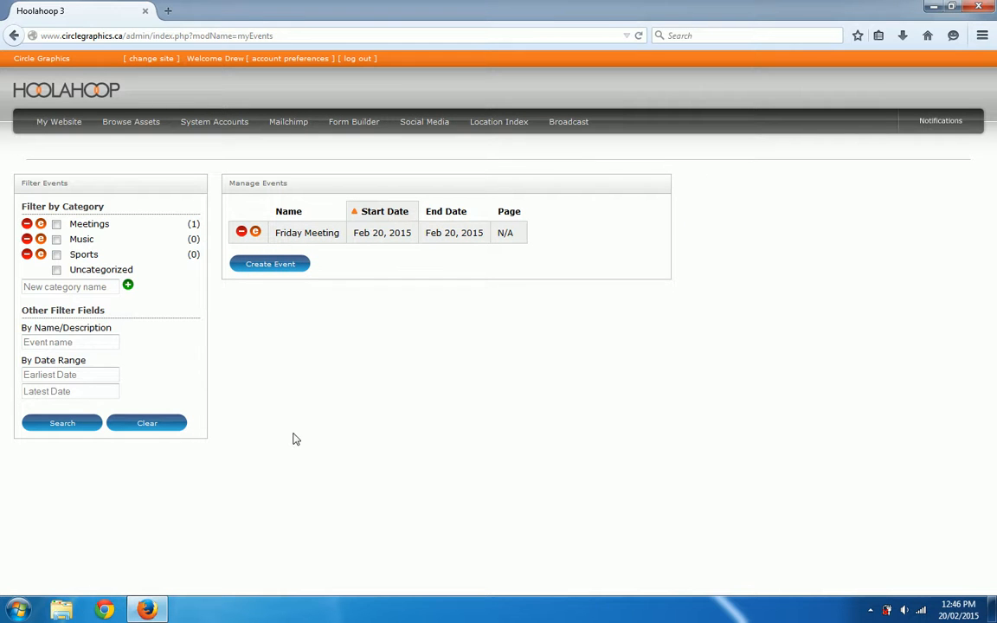
# - Open the Demo Page in the website editor and check the Friday Meeting occurrences in the February calendar
pyautogui.click(50, 124)
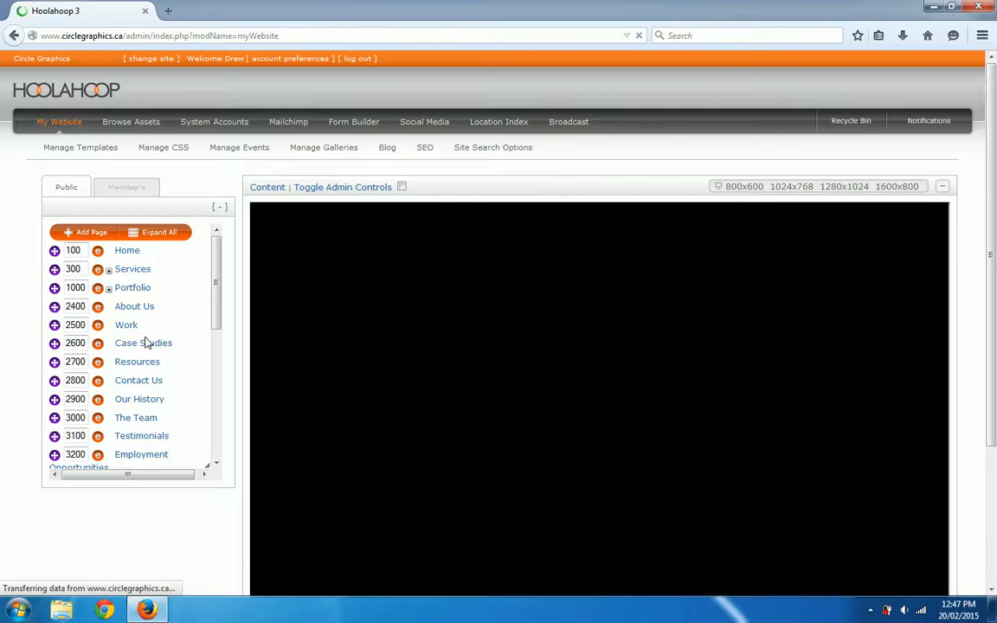
pyautogui.scroll(-10, 165, 364)
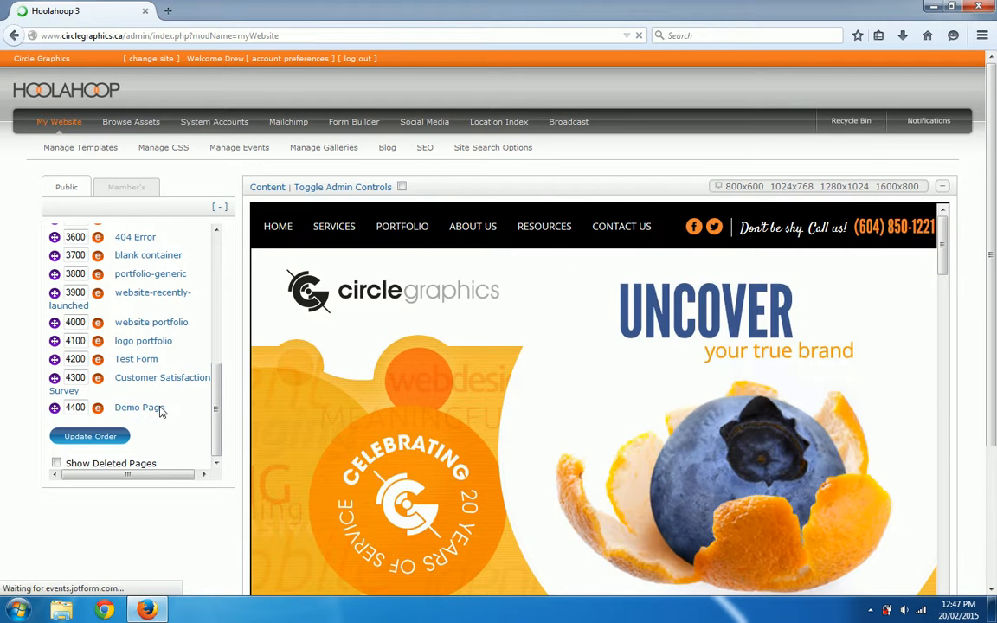
pyautogui.click(143, 408)
pyautogui.scroll(-4, 485, 369)
pyautogui.scroll(-5, 485, 363)
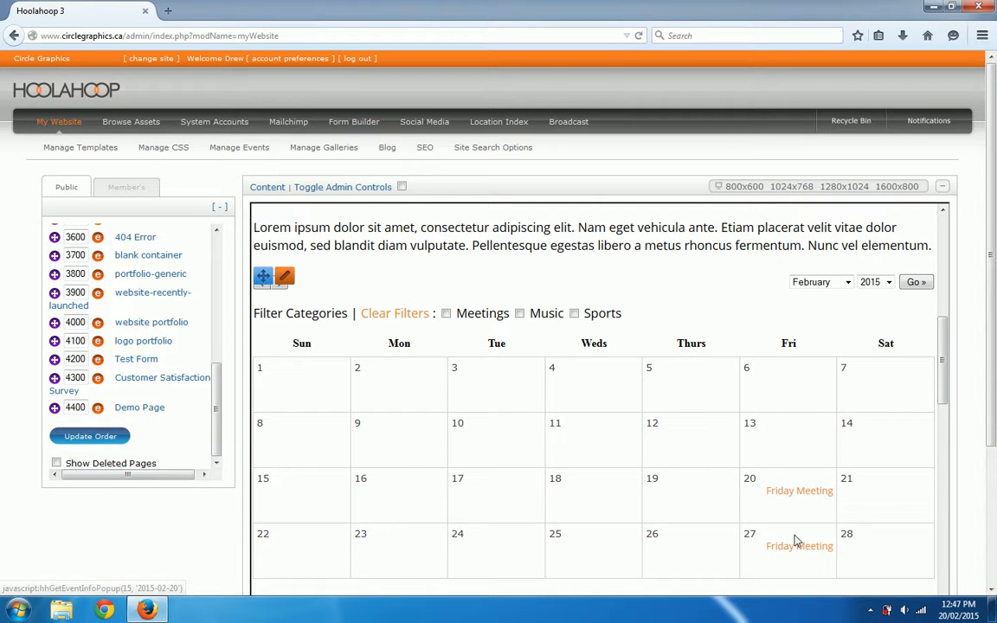
pyautogui.scroll(-2, 510, 316)
pyautogui.scroll(1, 464, 329)
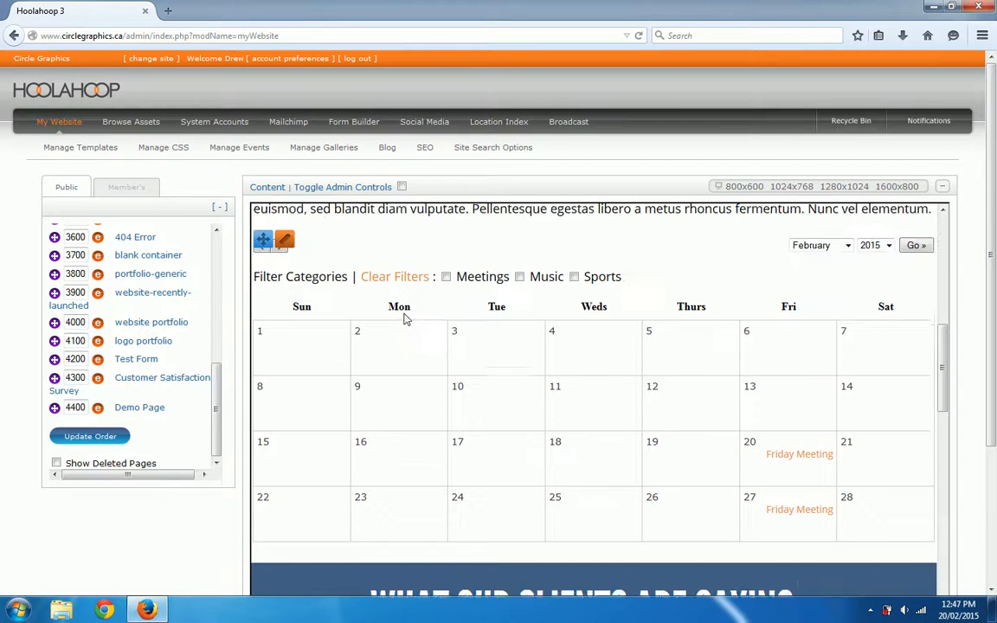
pyautogui.scroll(1, 463, 329)
# - Switch the Demo Page calendar to March 2015 and review the recurring Friday Meeting entries
pyautogui.click(816, 283)
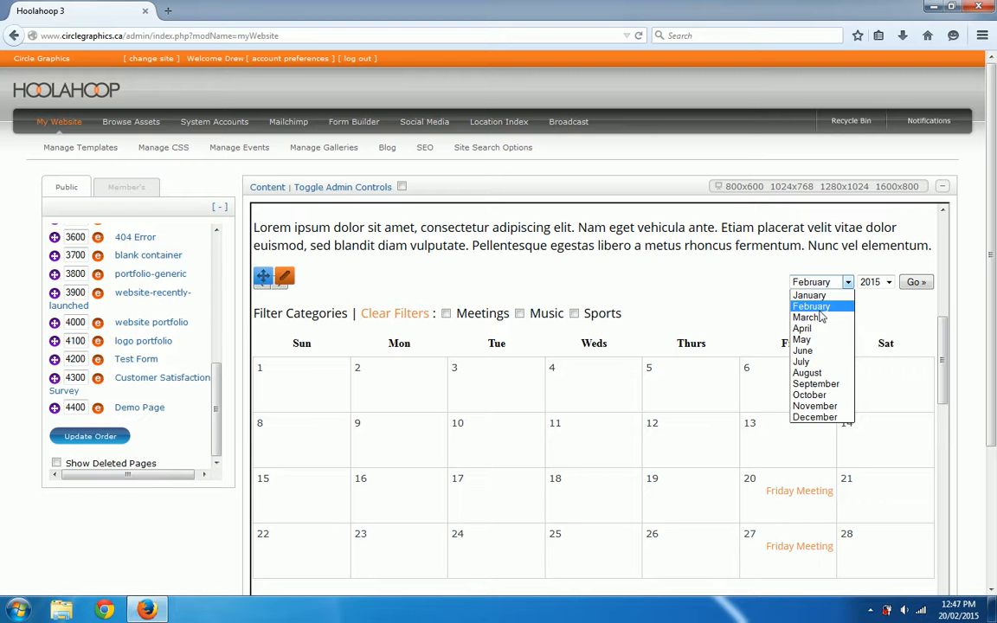
pyautogui.click(810, 317)
pyautogui.click(915, 282)
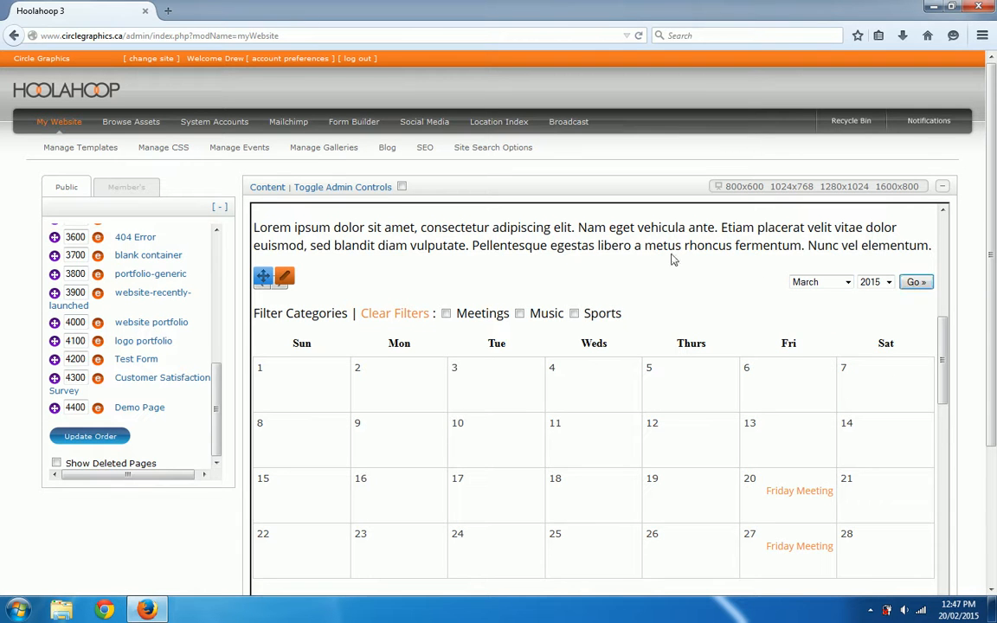
pyautogui.scroll(-2, 650, 280)
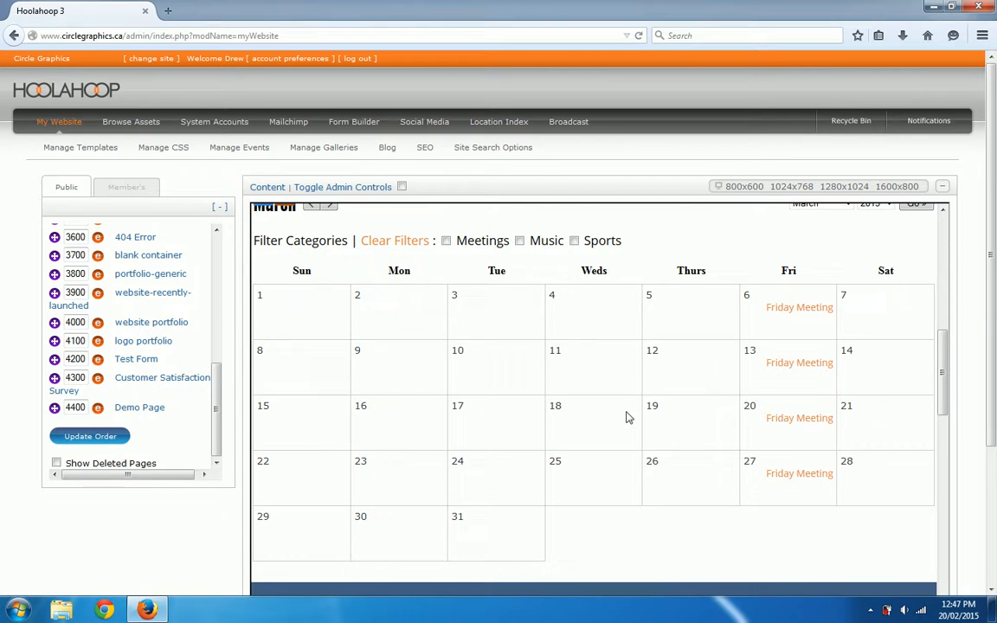
pyautogui.scroll(4, 628, 417)
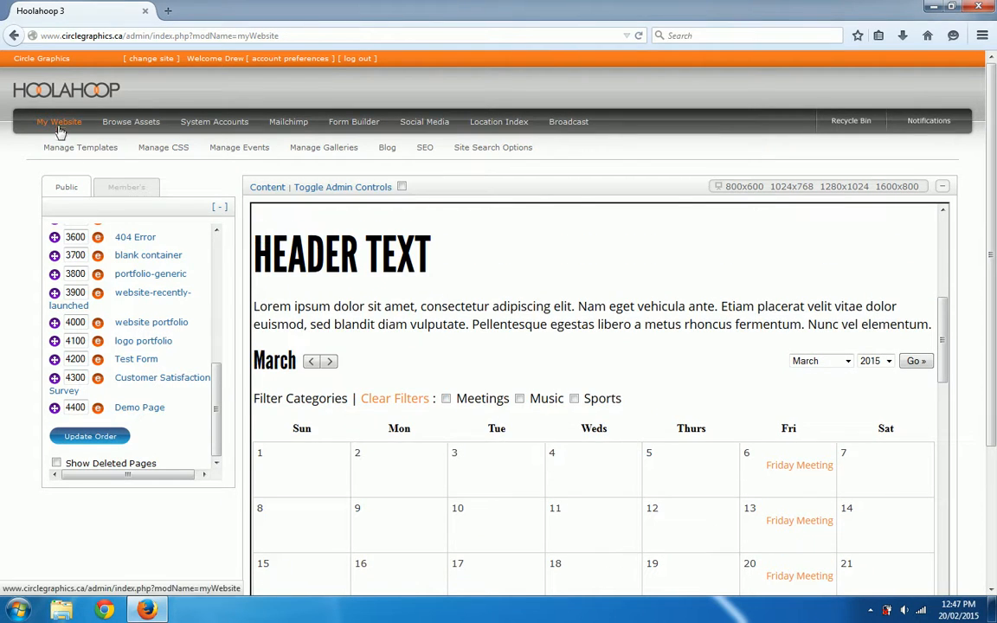
# - Reopen the Friday Meeting event from the event manager and show its recurring settings
pyautogui.click(220, 153)
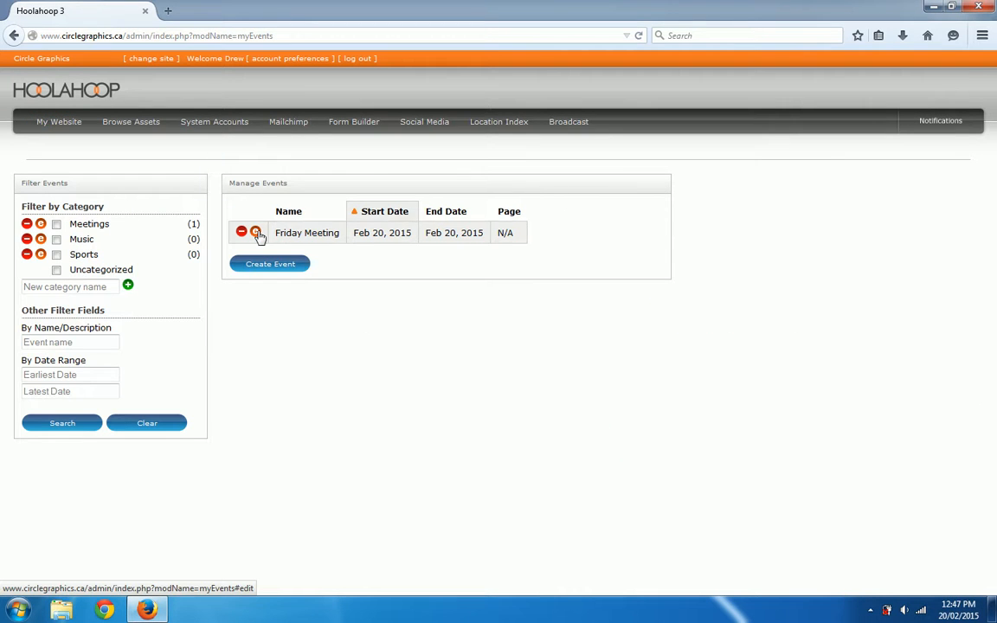
pyautogui.click(256, 233)
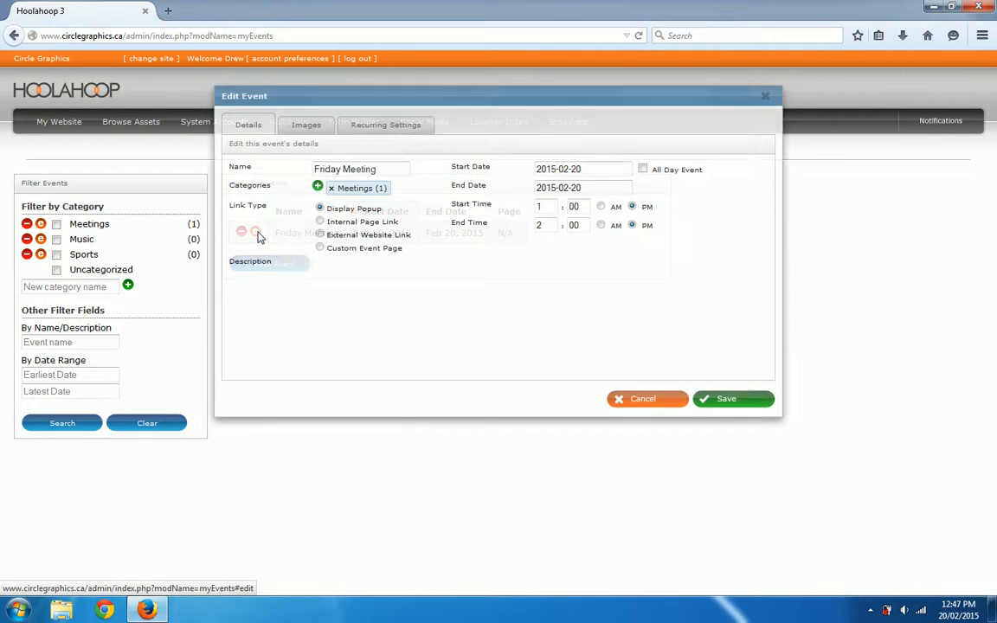
pyautogui.click(393, 127)
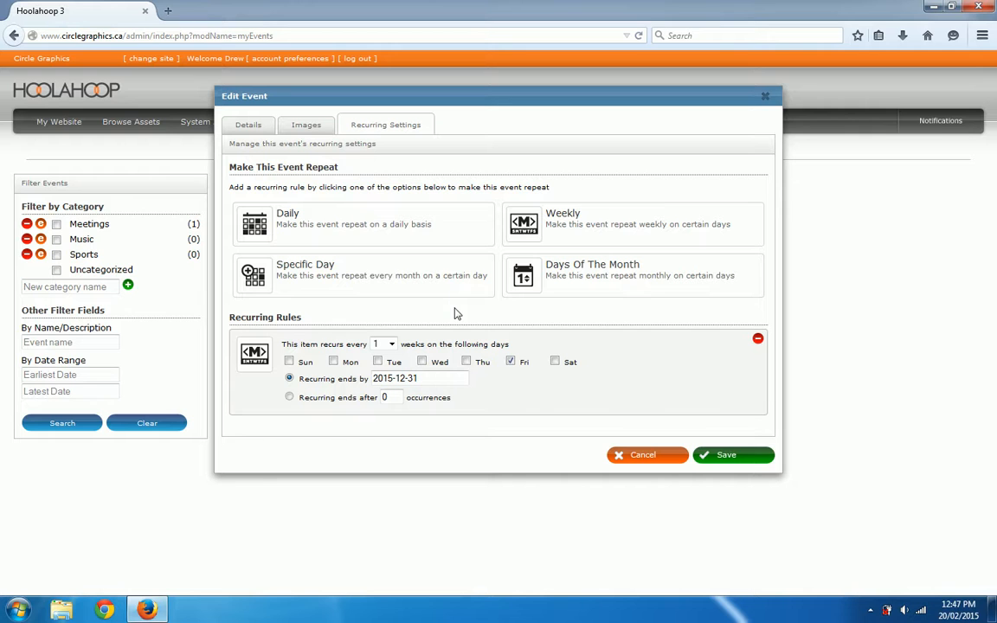
# - Add a Specific Day recurring rule repeating every 1 month on the second Sunday
pyautogui.click(424, 276)
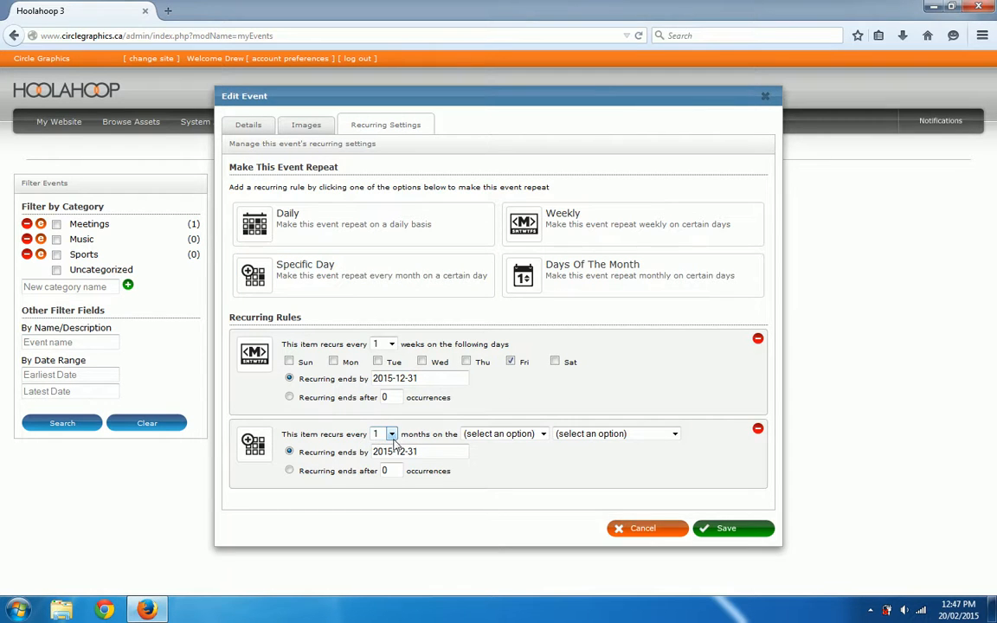
pyautogui.click(507, 437)
pyautogui.click(480, 468)
pyautogui.click(602, 434)
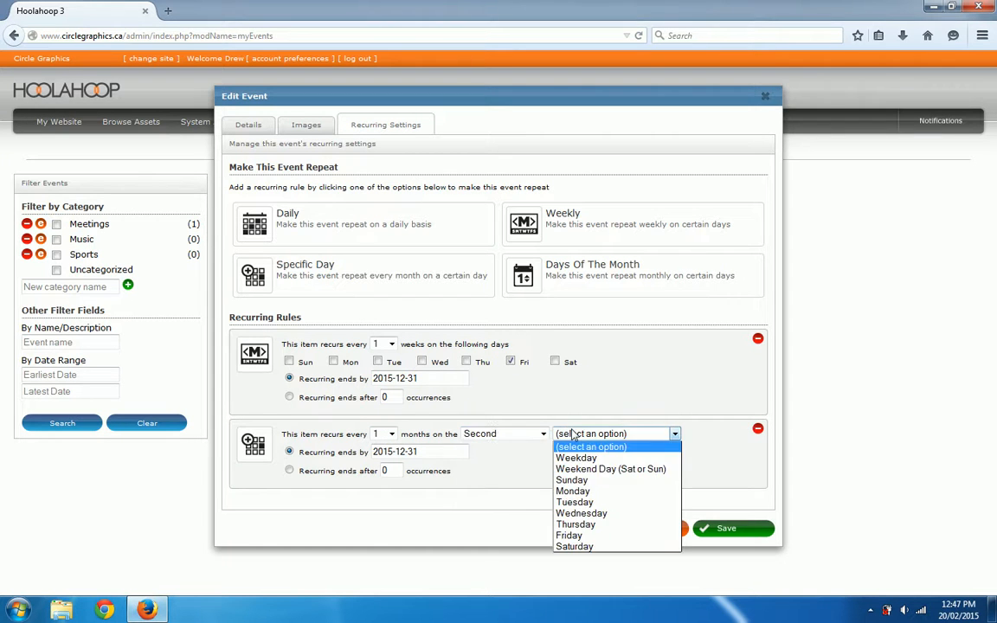
pyautogui.click(587, 483)
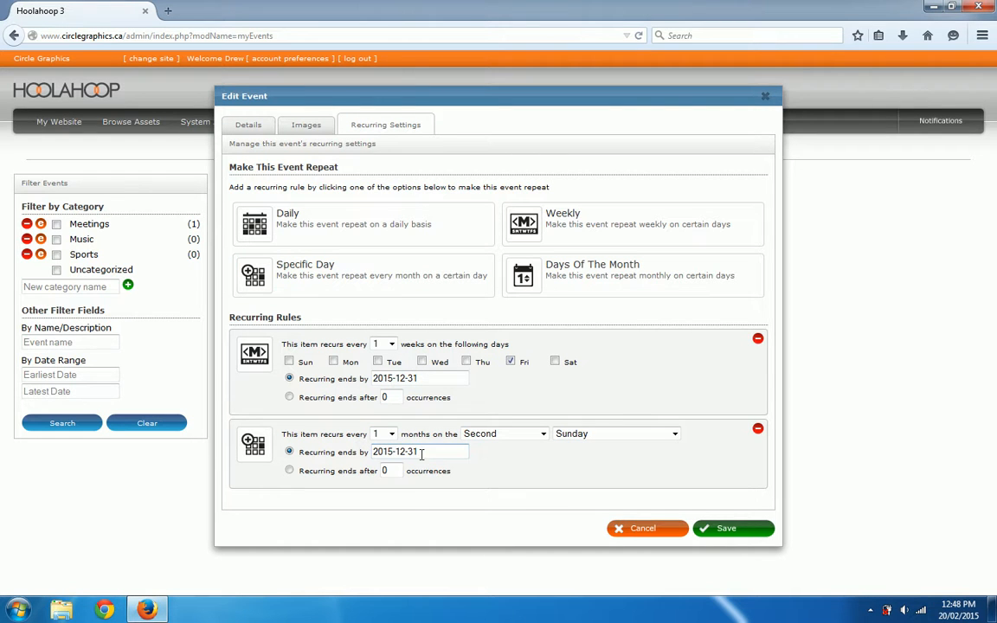
# - Change the Specific Day rule to the third Monday of the month, and delete that rule
pyautogui.click(480, 436)
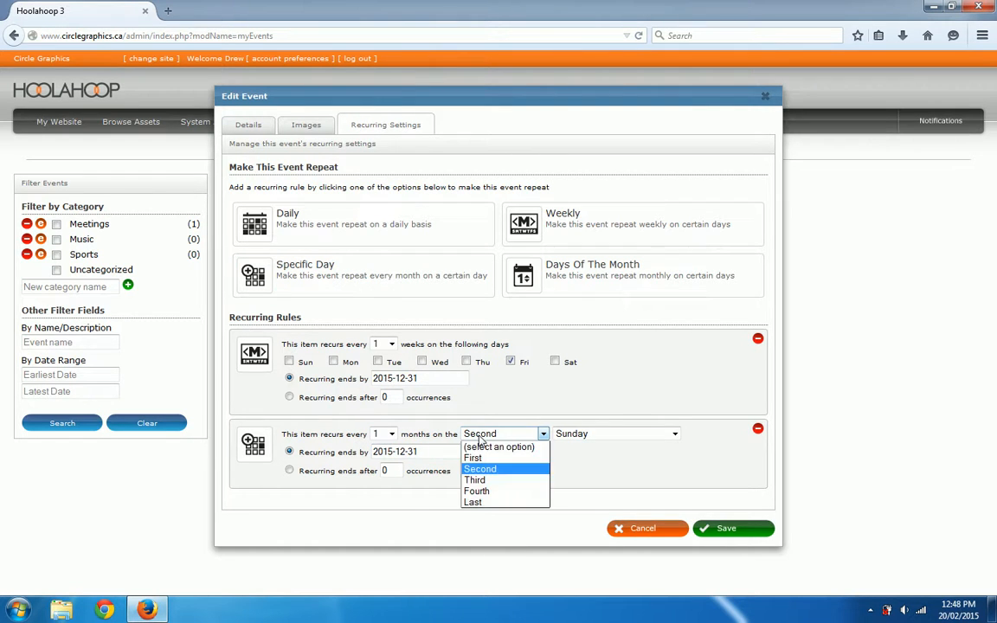
pyautogui.click(576, 434)
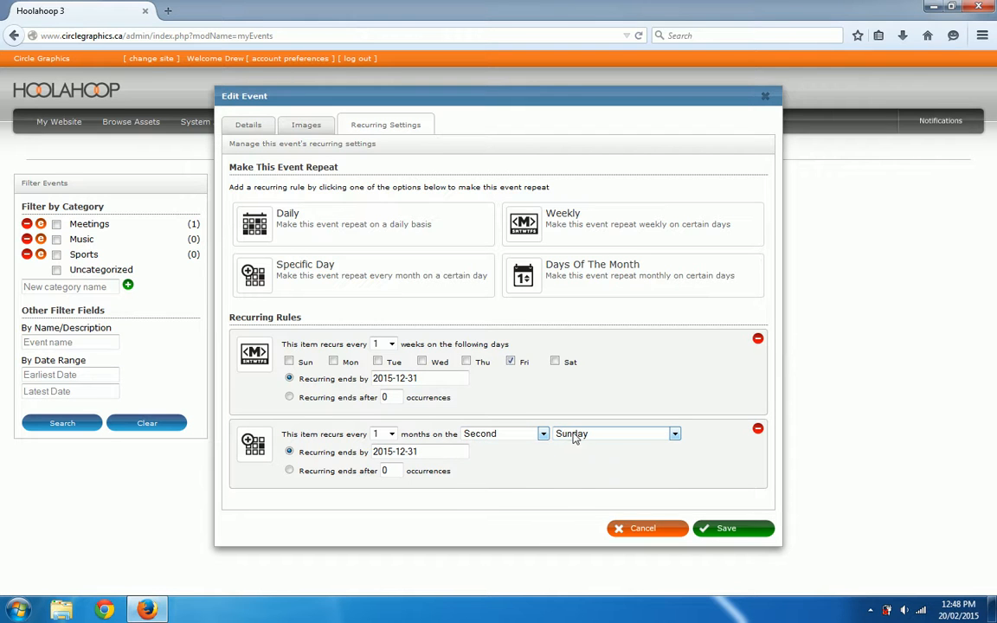
pyautogui.click(574, 436)
pyautogui.click(478, 436)
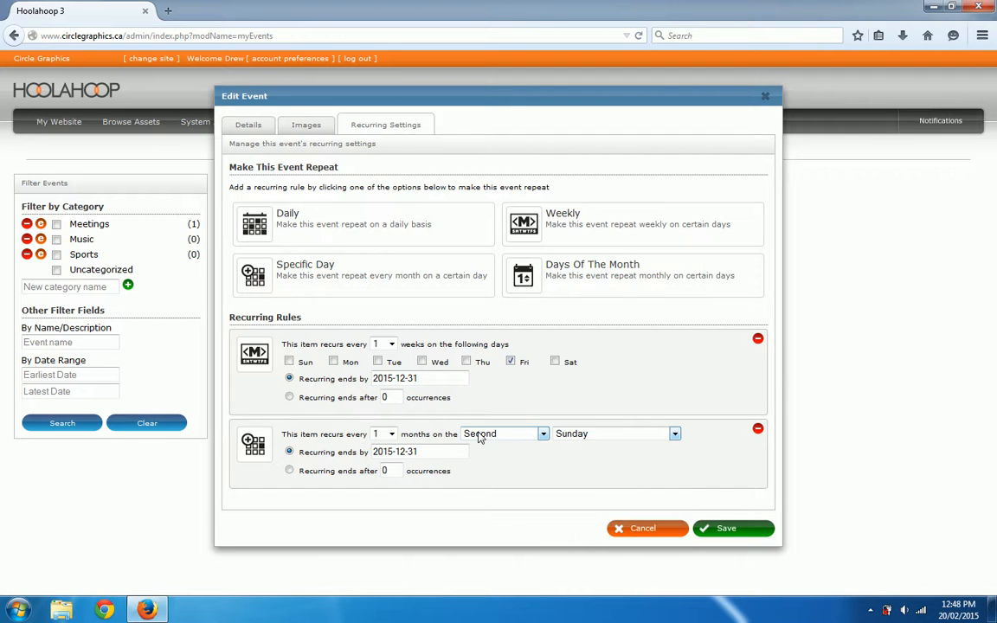
pyautogui.click(478, 436)
pyautogui.click(500, 481)
pyautogui.click(598, 434)
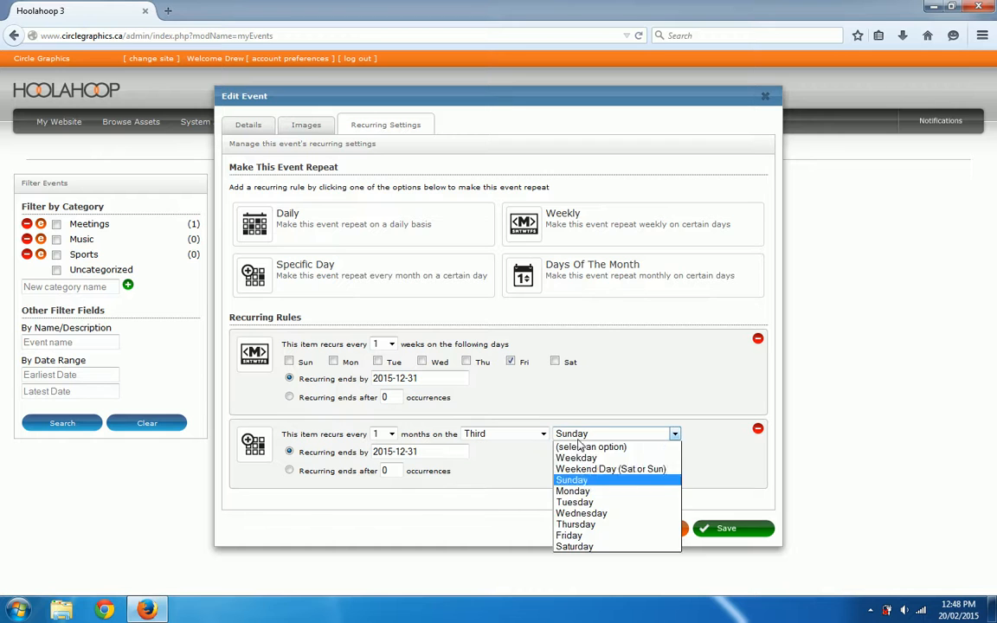
pyautogui.click(588, 491)
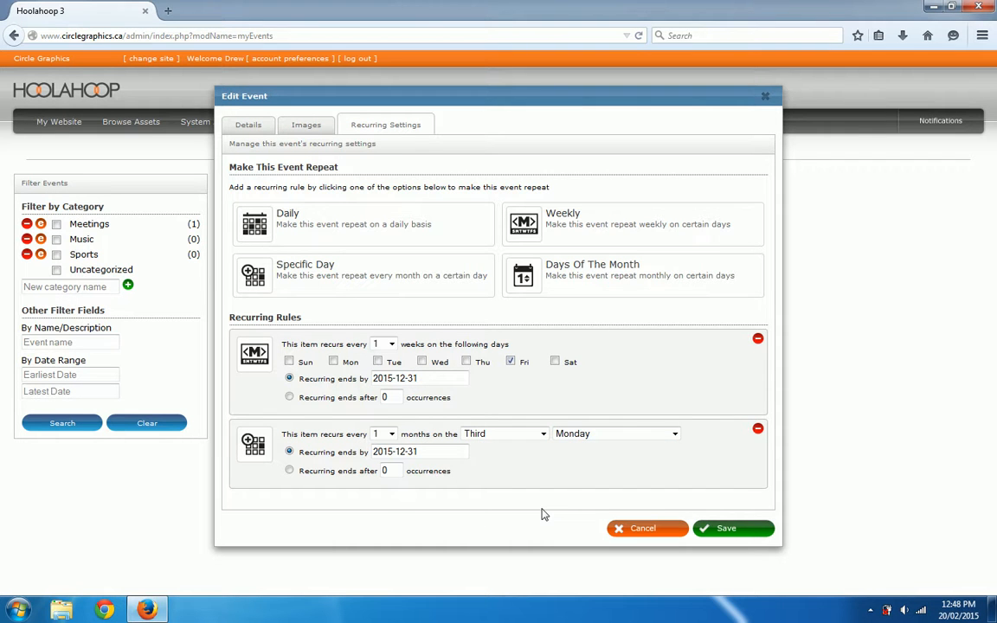
pyautogui.click(758, 429)
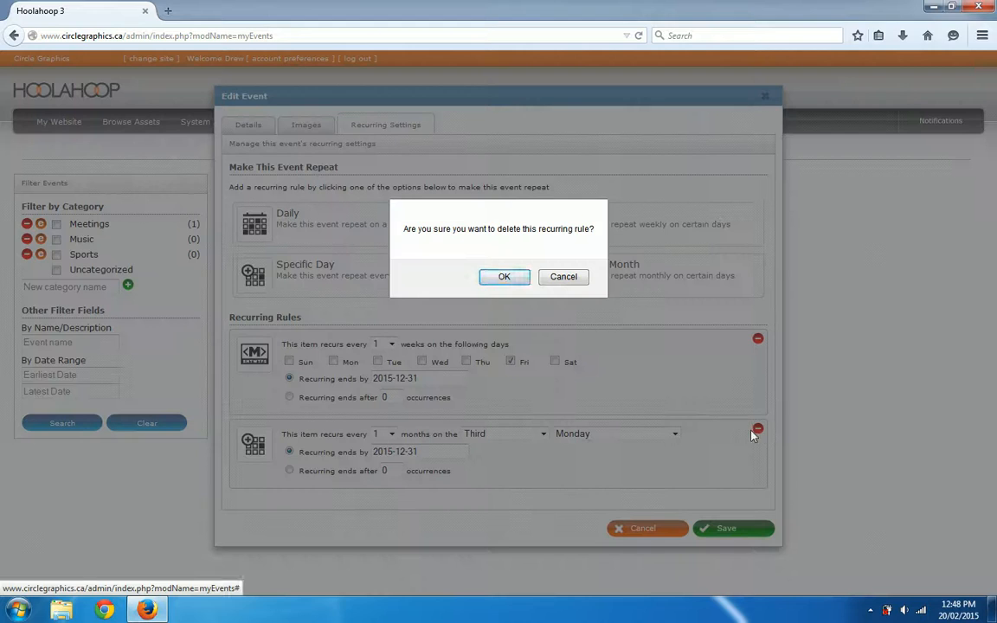
pyautogui.click(503, 279)
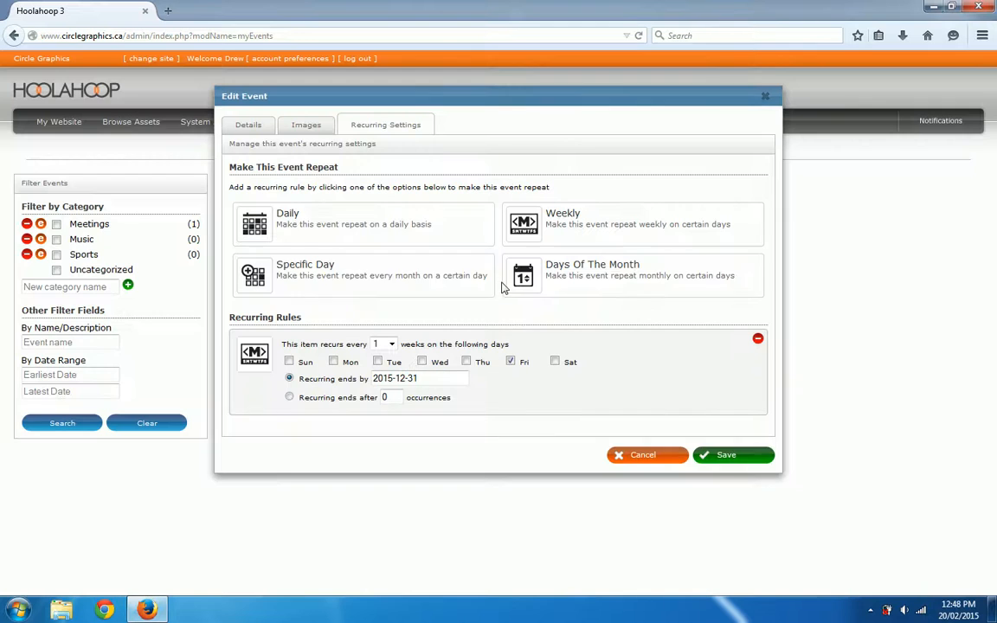
# - Add a Daily recurring rule, look through its day interval options, and delete the rule
pyautogui.click(406, 239)
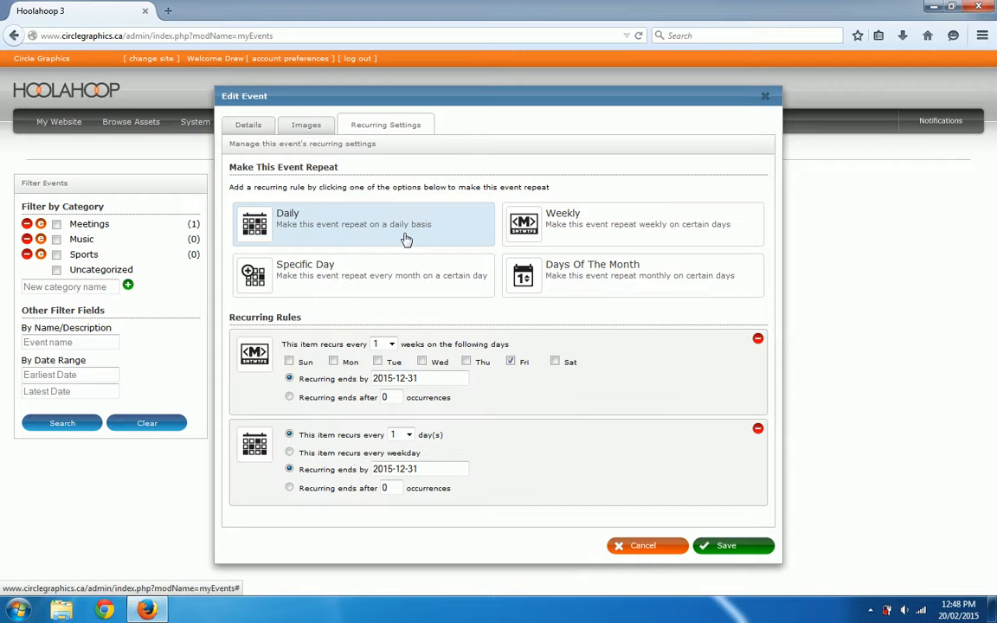
pyautogui.click(395, 437)
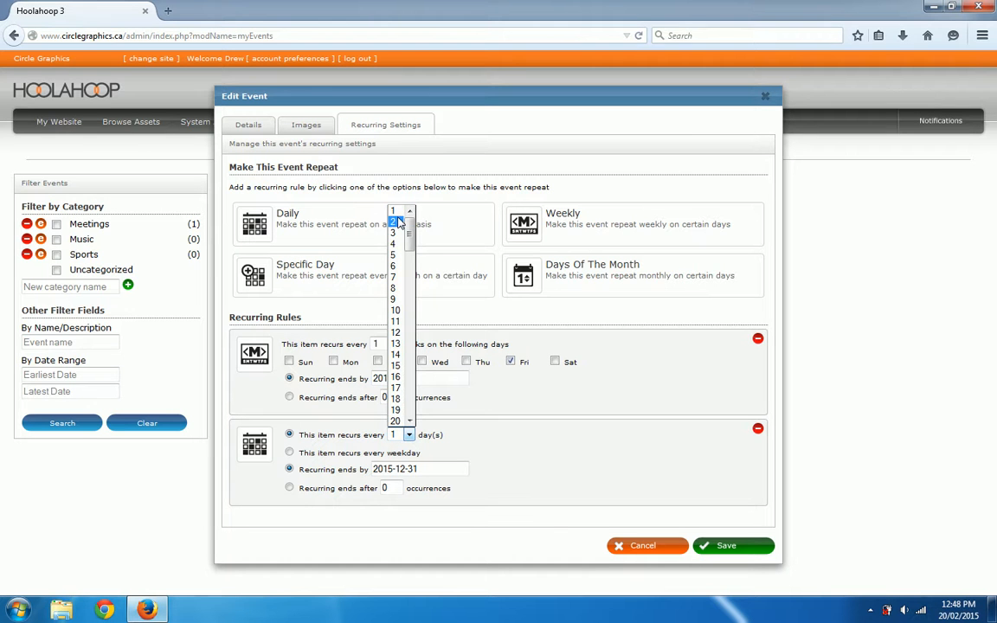
pyautogui.click(423, 546)
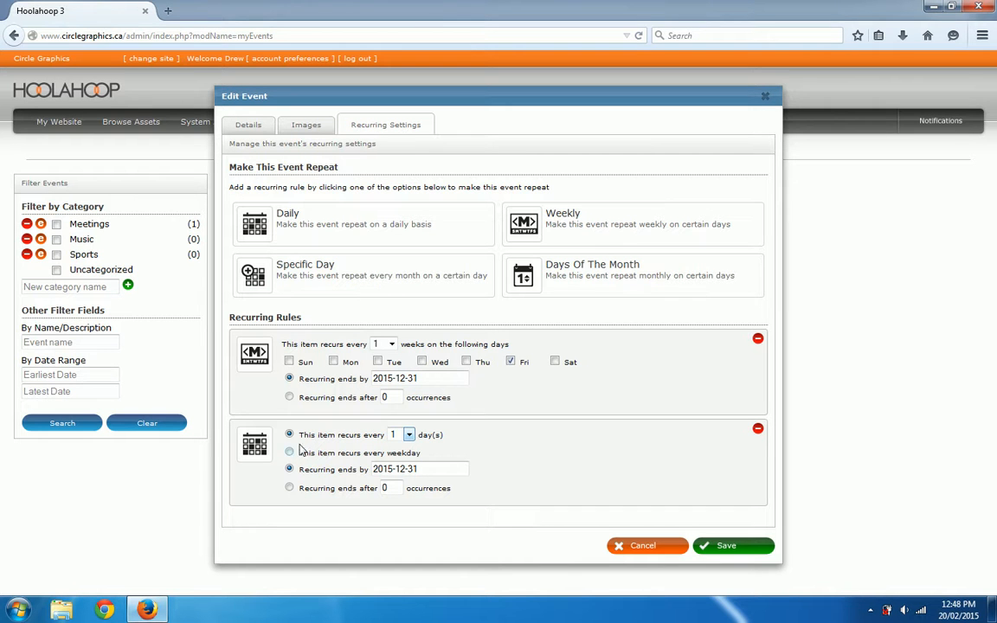
pyautogui.click(758, 428)
pyautogui.click(526, 277)
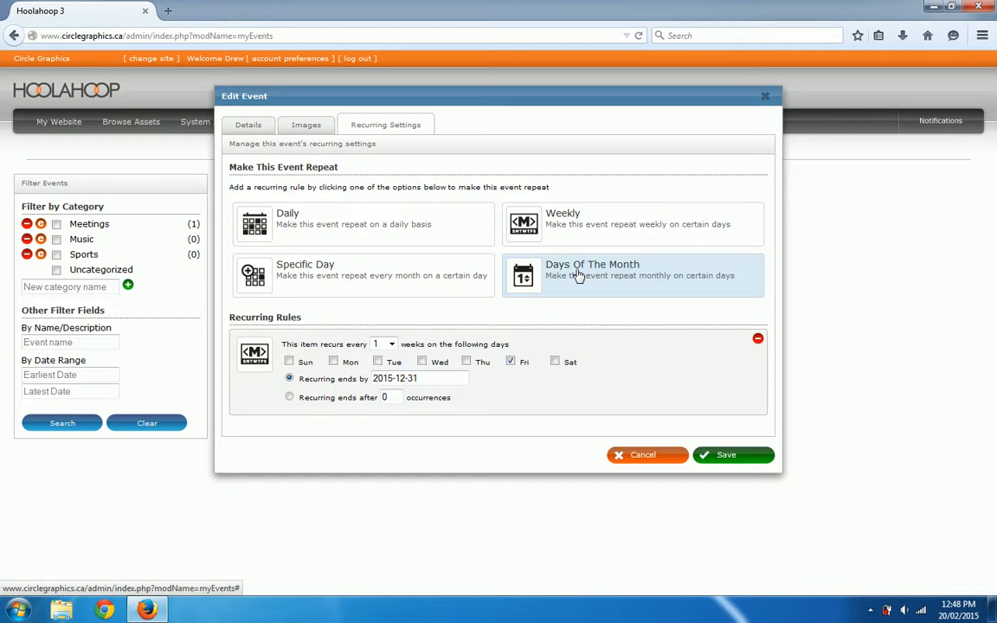
# - Add a Days Of The Month recurring rule repeating every 1 month on days 24, 25 and 26
pyautogui.click(576, 275)
pyautogui.scroll(-2, 565, 344)
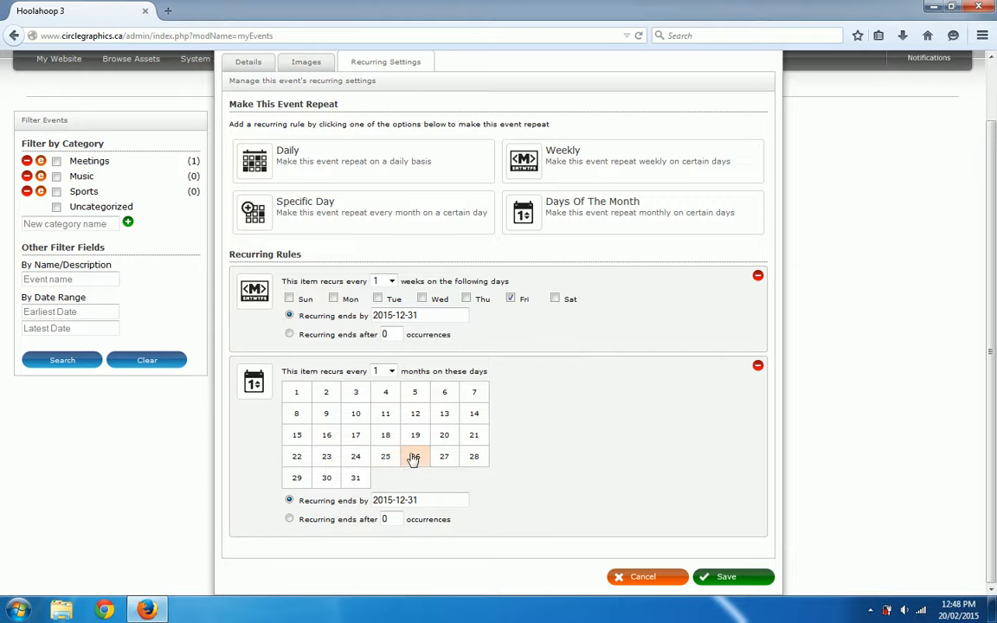
pyautogui.click(356, 456)
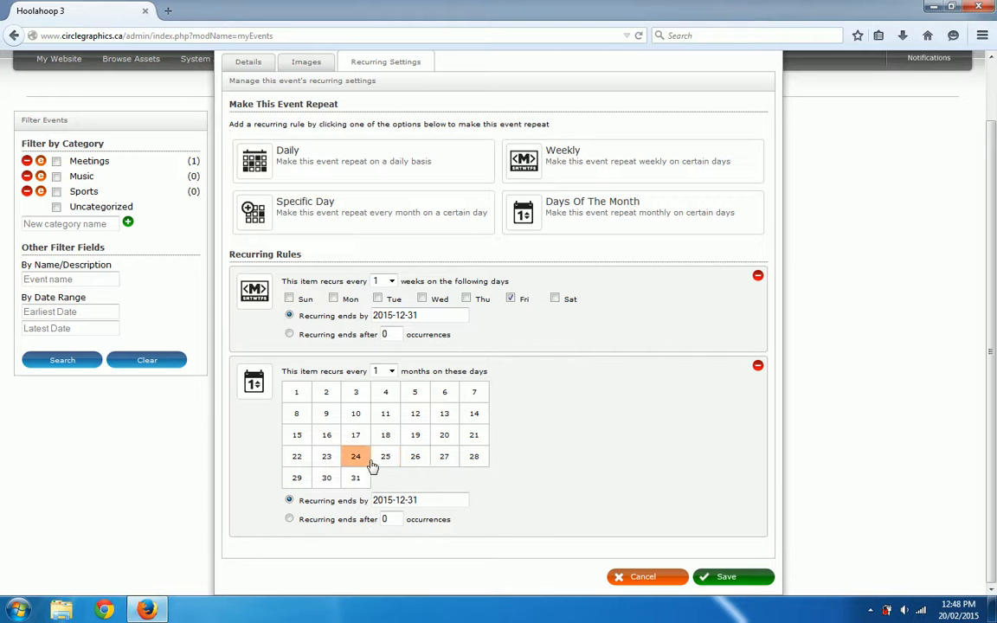
pyautogui.click(385, 456)
pyautogui.click(415, 457)
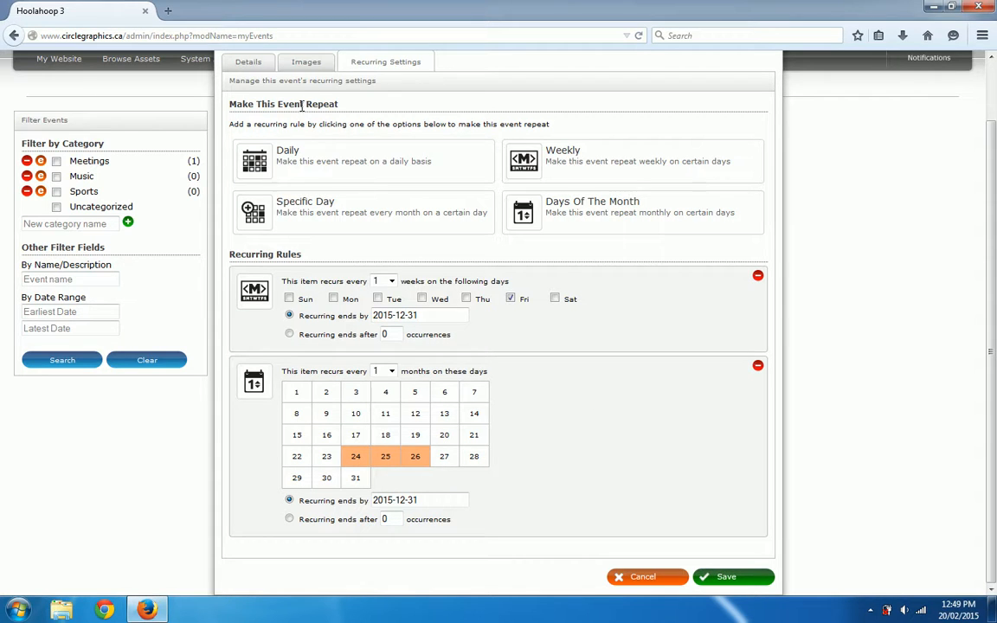
# - Open the image settings of the Friday Meeting event
pyautogui.click(309, 62)
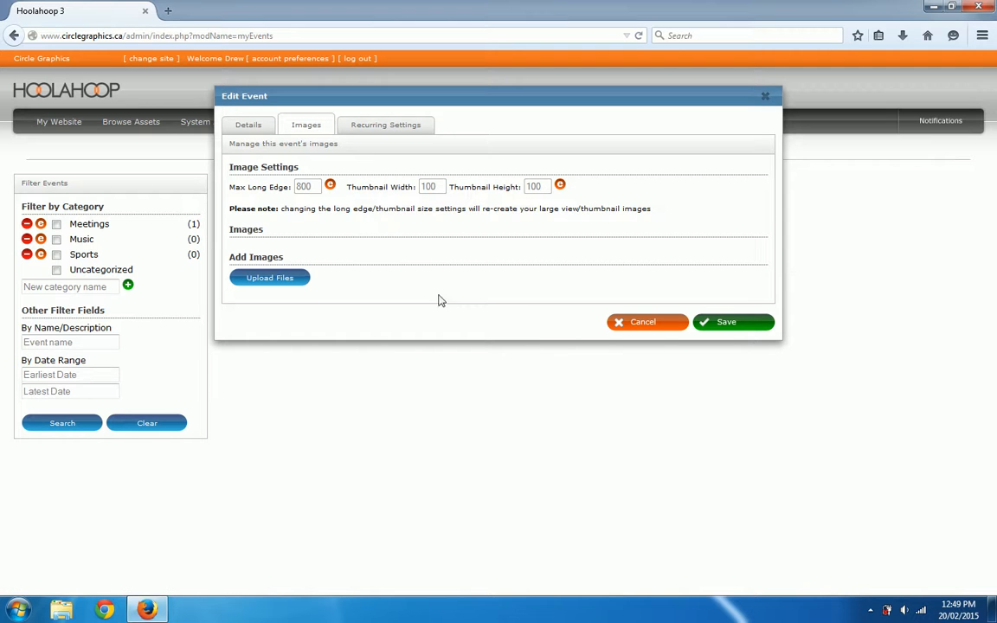